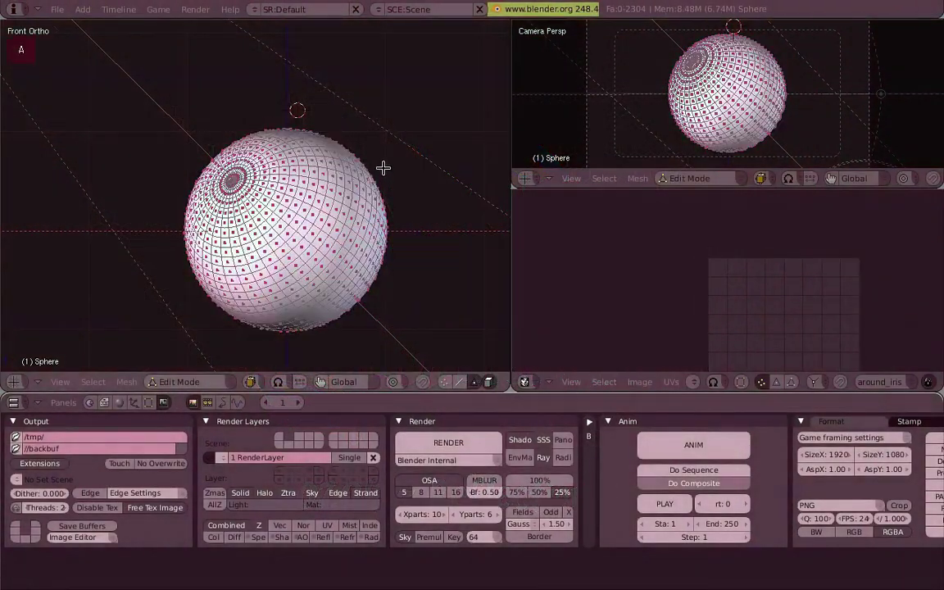
# Select the linked faces of the eyeball's outer shell and try moving them.
pyautogui.scroll(2, 373, 196)
pyautogui.rightClick(373, 198)
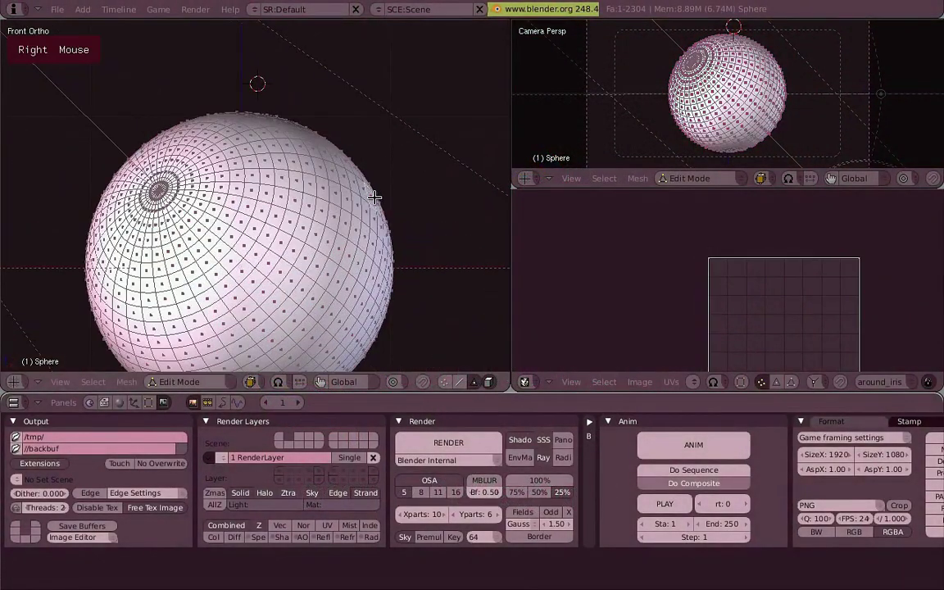
pyautogui.press('l')
pyautogui.press('g')
pyautogui.press('Escape')
# Leave Edit Mode, clear the eyeball's rotation and return to the solid display.
pyautogui.press('Tab')
pyautogui.press('z')
pyautogui.hotkey('alt', 'r')
pyautogui.press('Return')
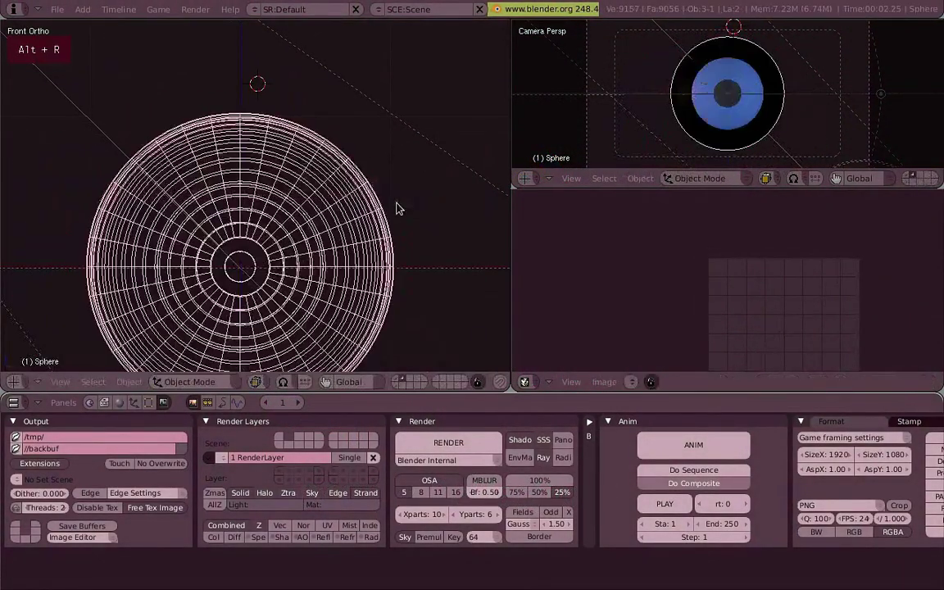
pyautogui.press('z')
# Set the eye_reflection material's alpha to 1.000 and check the eyeball's inner geometry in a wireframe side view.
pyautogui.click(119, 402)
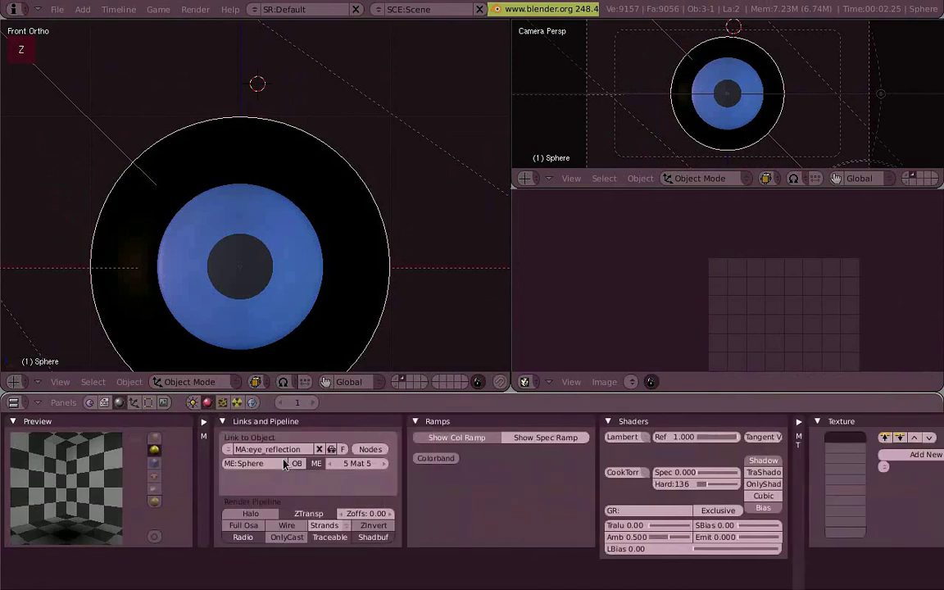
pyautogui.click(204, 422)
pyautogui.moveTo(358, 539); pyautogui.dragTo(378, 537)
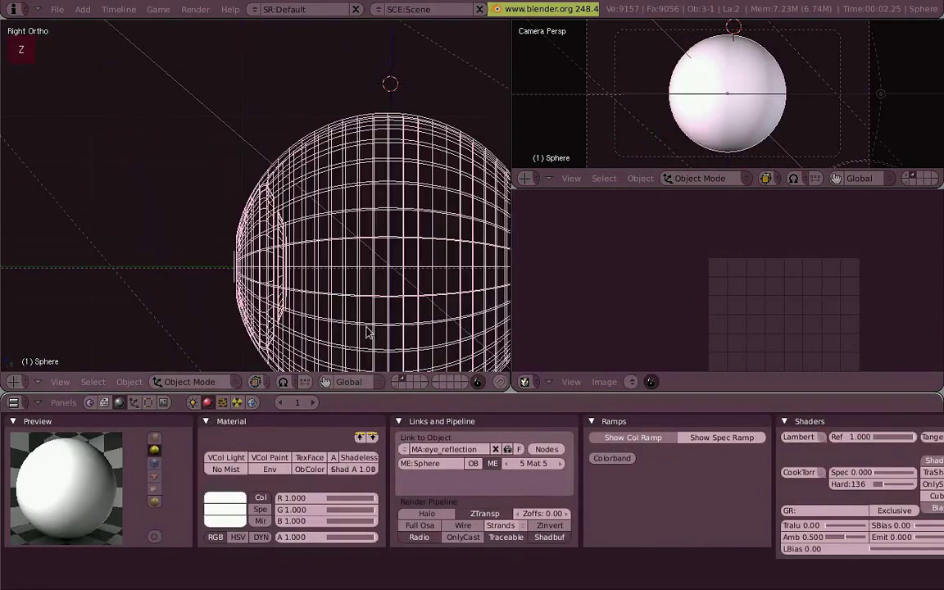
pyautogui.scroll(2, 353, 349)
pyautogui.press('z')
# Lower the eye_reflection material's alpha to 0.729 to view the iris from an angle, and restore it to 1.000 in front view.
pyautogui.moveTo(374, 539)
pyautogui.mouseDown()
pyautogui.moveTo(348, 544)
pyautogui.moveTo(369, 543)
pyautogui.mouseUp()
pyautogui.scroll(-3, 289, 246)
pyautogui.moveTo(283, 230); pyautogui.dragTo(415, 263, button='middle')
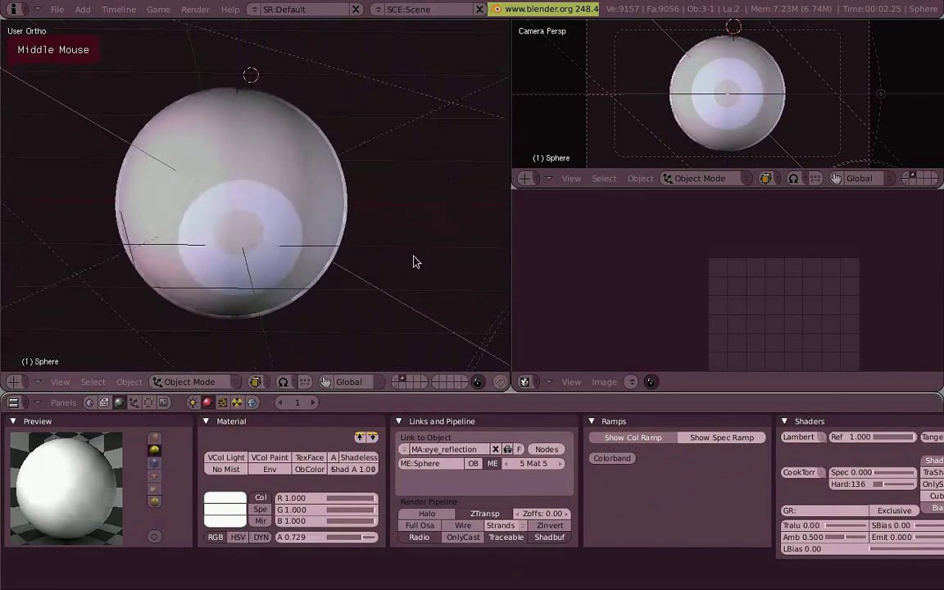
pyautogui.press('KP_1')
pyautogui.moveTo(373, 537); pyautogui.dragTo(396, 524)
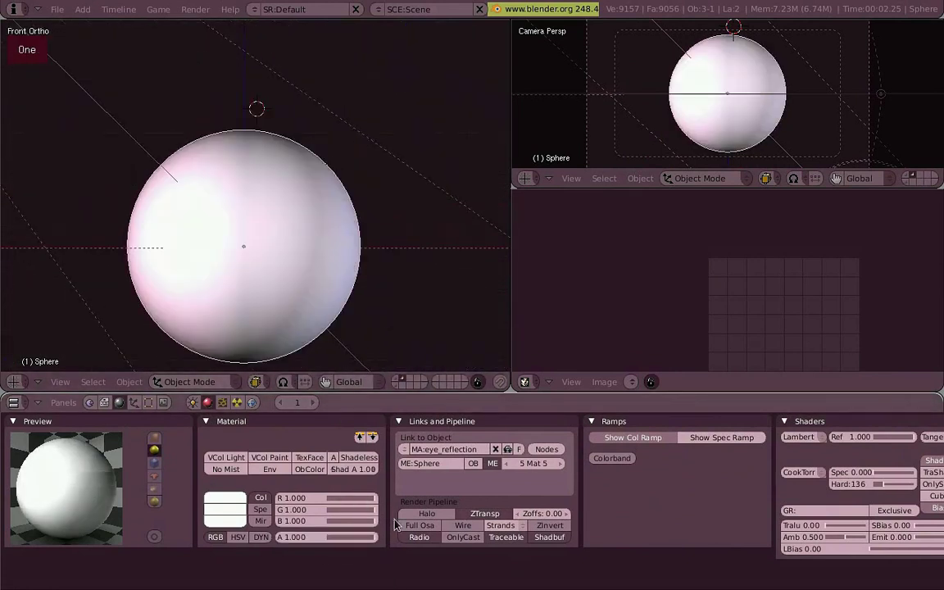
# Set the eye_reflection material's ray mirror amount to 1.0 and render the eye.
pyautogui.click(207, 422)
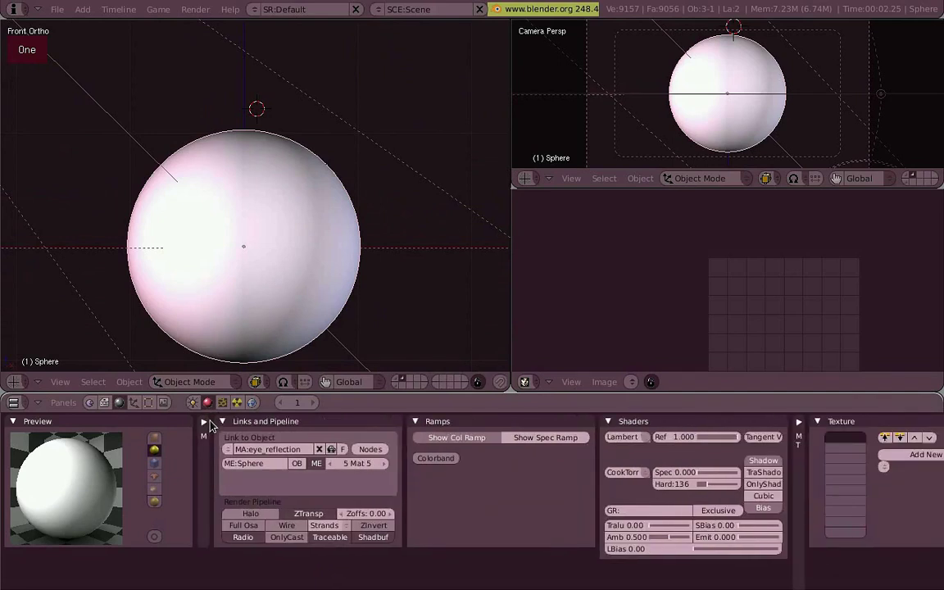
pyautogui.click(222, 421)
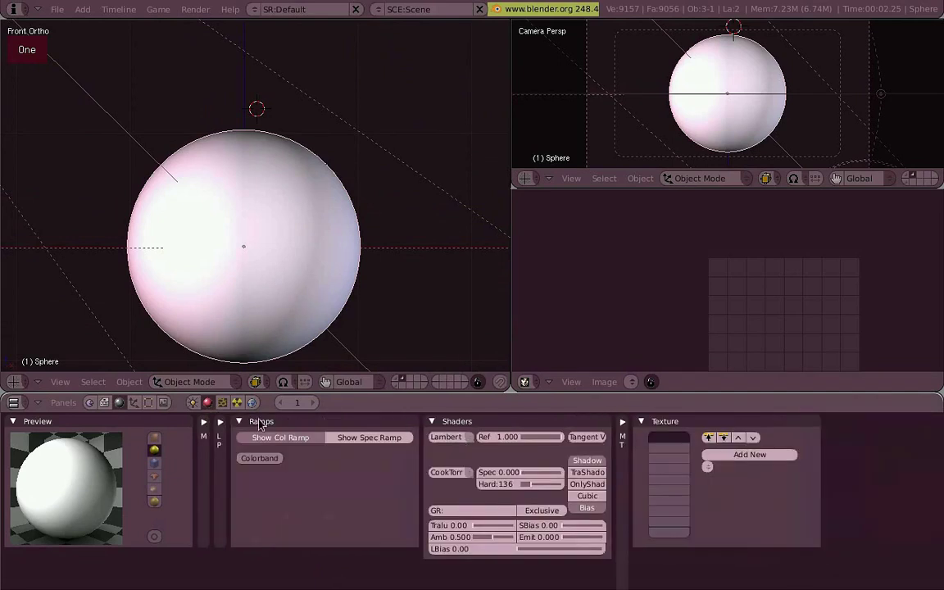
pyautogui.click(261, 423)
pyautogui.click(449, 422)
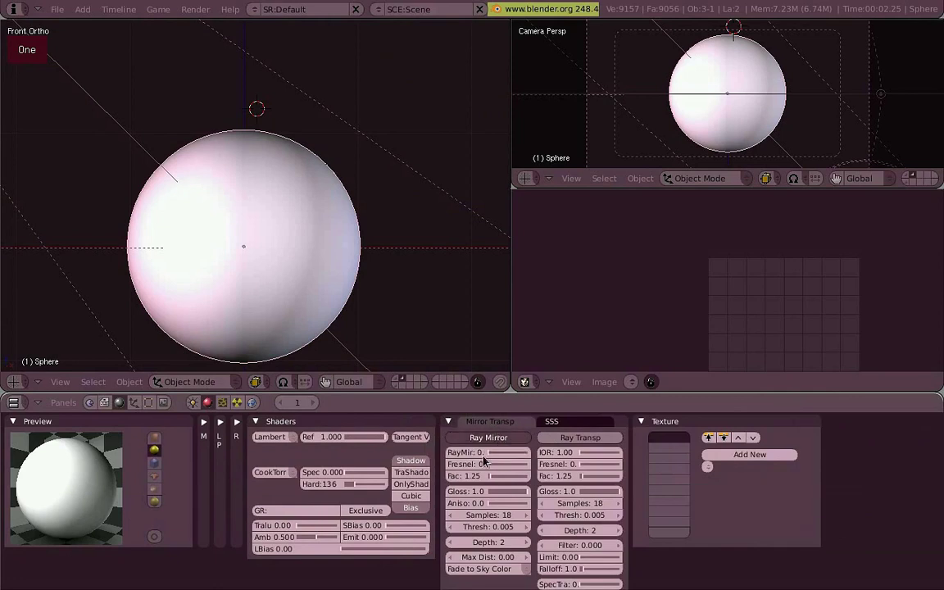
pyautogui.keyDown('ctrl'); pyautogui.moveTo(545, 464); pyautogui.dragTo(651, 482, button='middle'); pyautogui.keyUp('ctrl')
pyautogui.moveTo(615, 463); pyautogui.dragTo(738, 475)
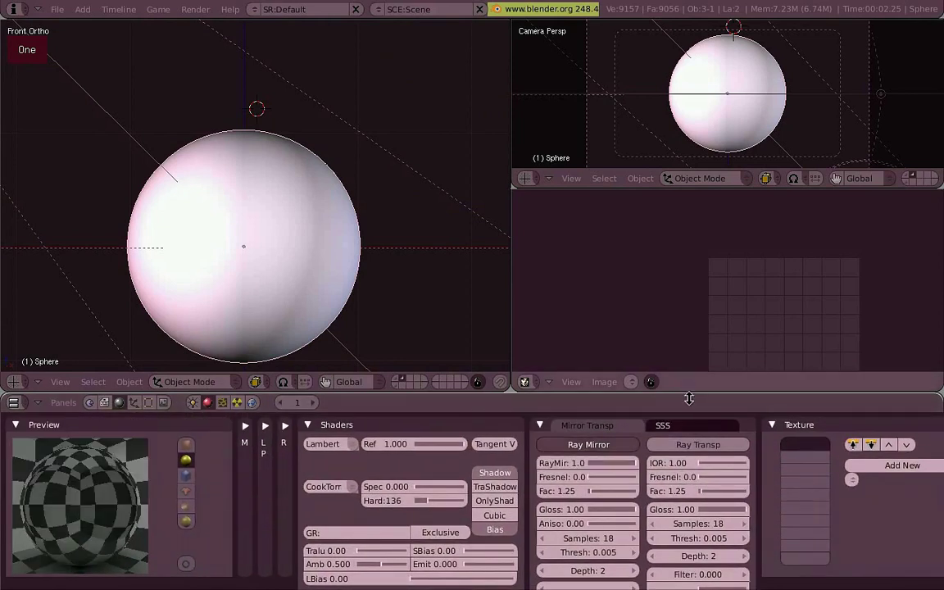
pyautogui.moveTo(689, 399); pyautogui.dragTo(690, 385)
pyautogui.press('F12')
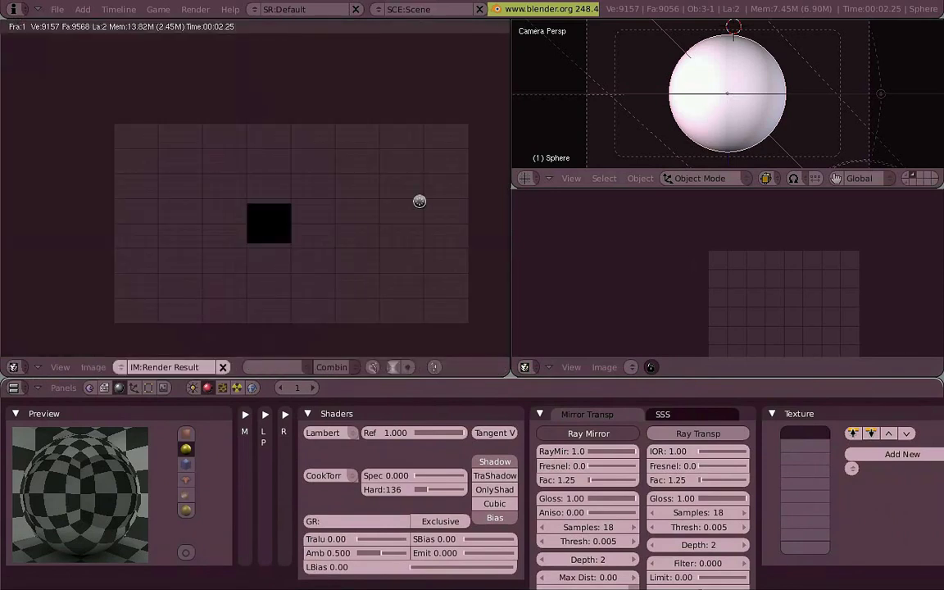
pyautogui.press('Escape')
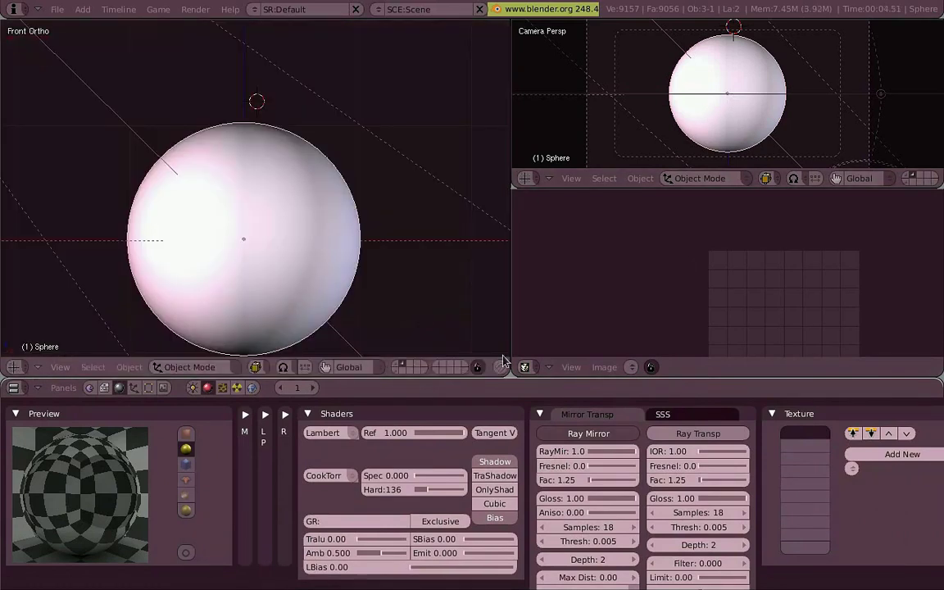
# Set the mirror reflection's Fresnel to 2.2 and test-render the eye.
pyautogui.moveTo(613, 473); pyautogui.dragTo(637, 475)
pyautogui.moveTo(635, 473); pyautogui.dragTo(627, 469)
pyautogui.press('F12')
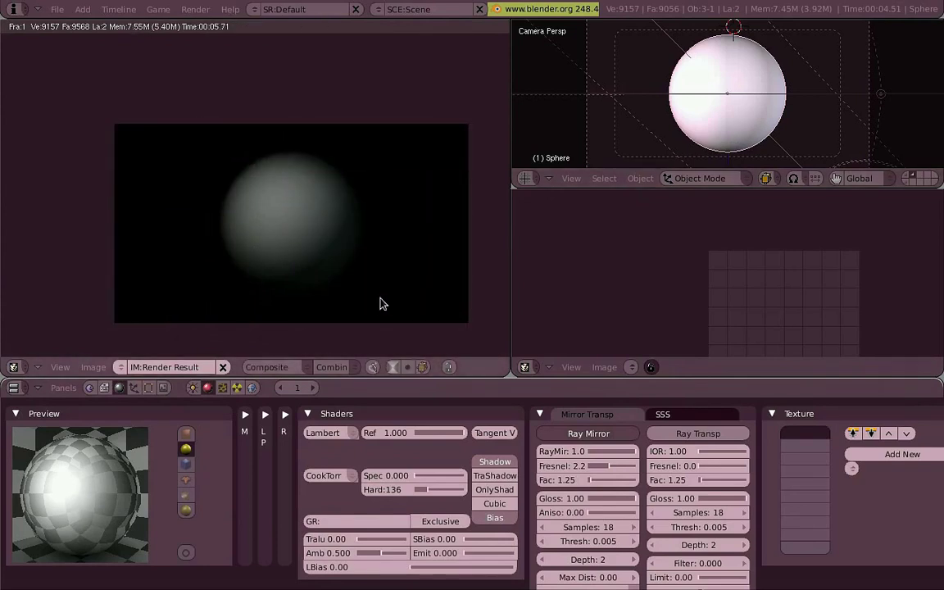
pyautogui.press('Escape')
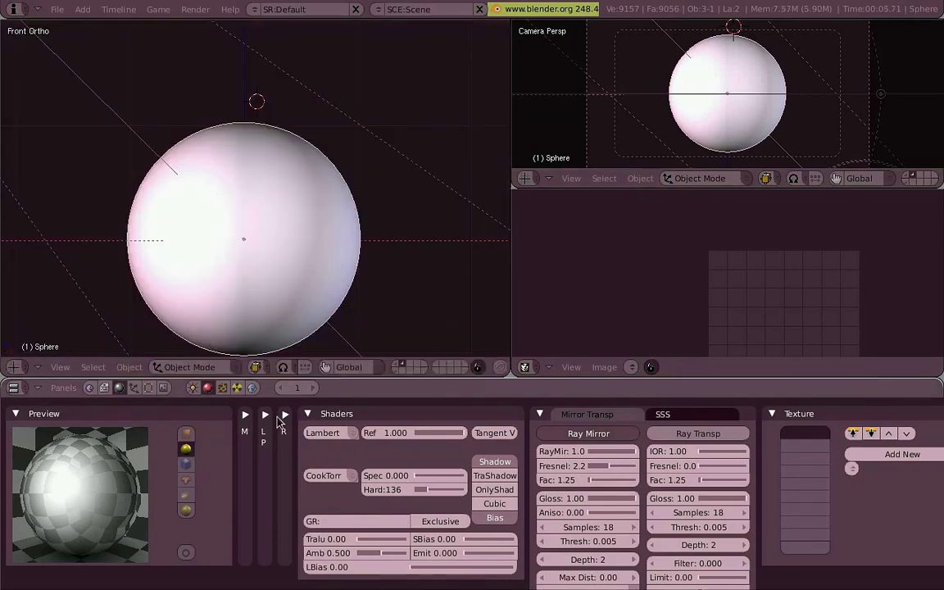
# Check the eye_reflection material's render pipeline options, color and alpha settings.
pyautogui.click(265, 416)
pyautogui.click(269, 415)
pyautogui.click(266, 416)
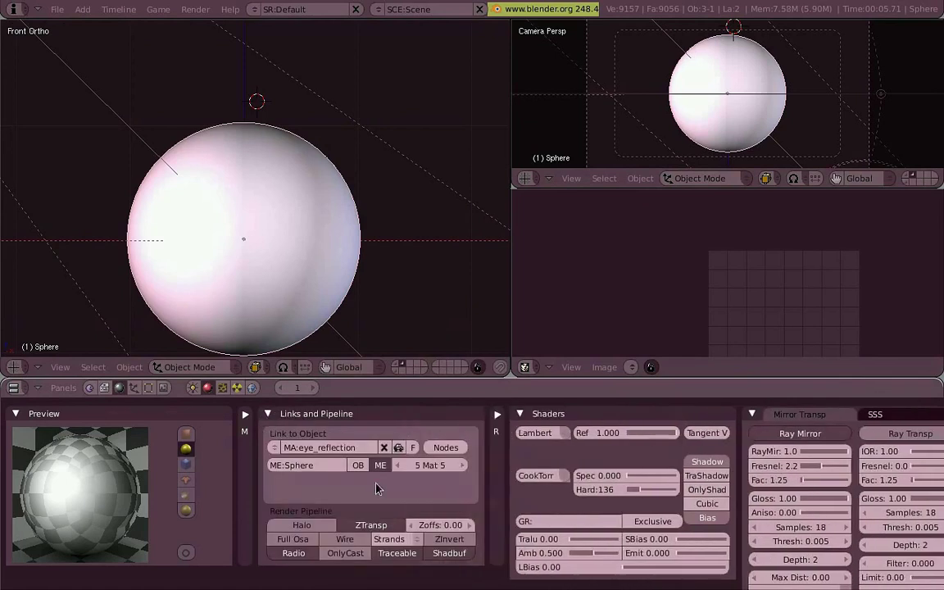
pyautogui.click(244, 414)
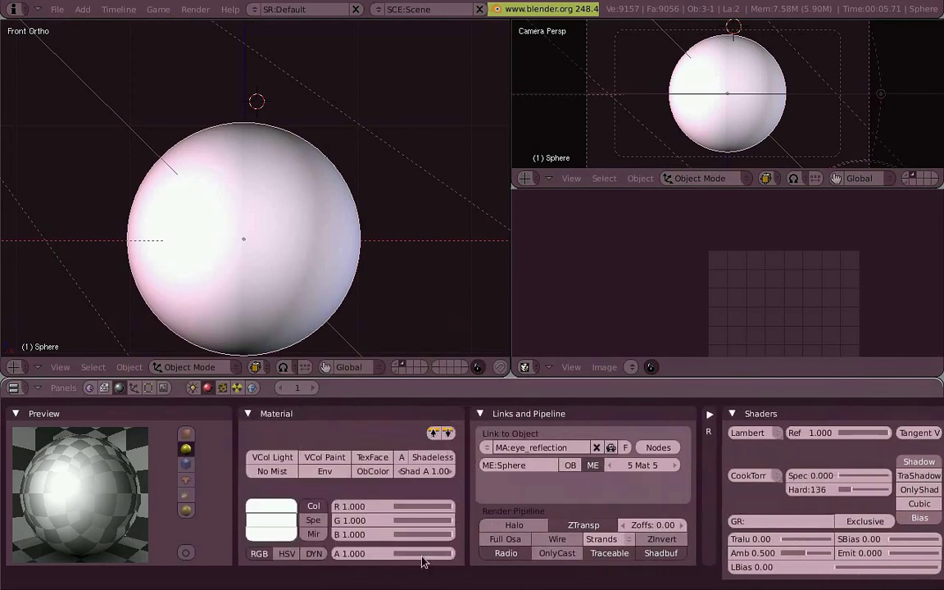
pyautogui.click(257, 414)
pyautogui.click(263, 414)
# Set the transparency Fresnel to 2.5 and render the eye.
pyautogui.moveTo(697, 476); pyautogui.dragTo(670, 472)
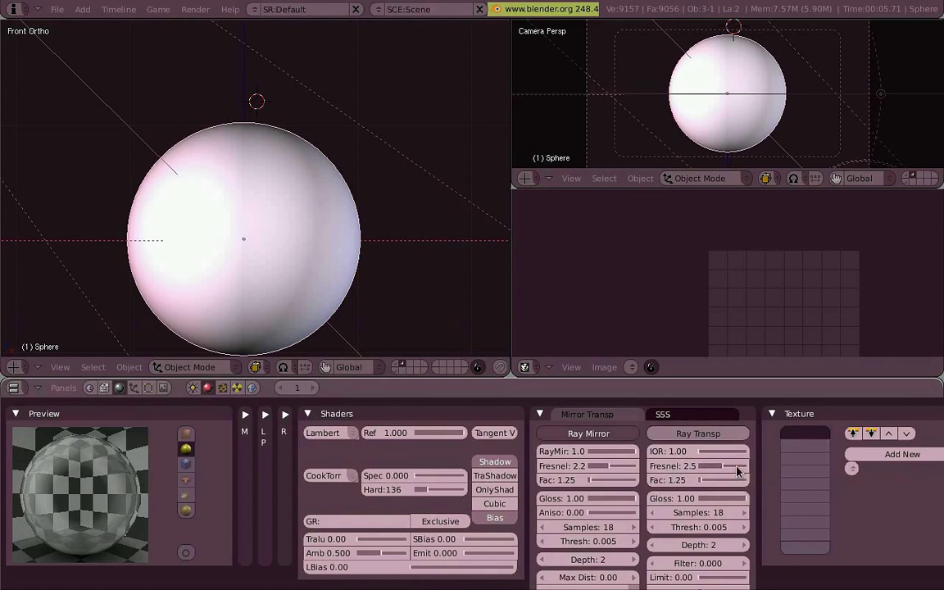
pyautogui.moveTo(742, 470); pyautogui.dragTo(731, 470)
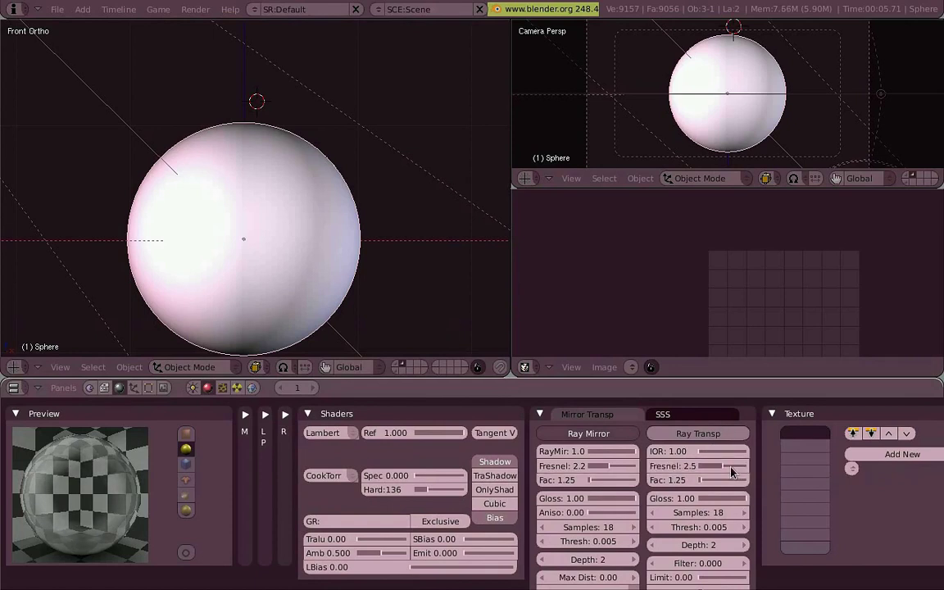
pyautogui.press('F12')
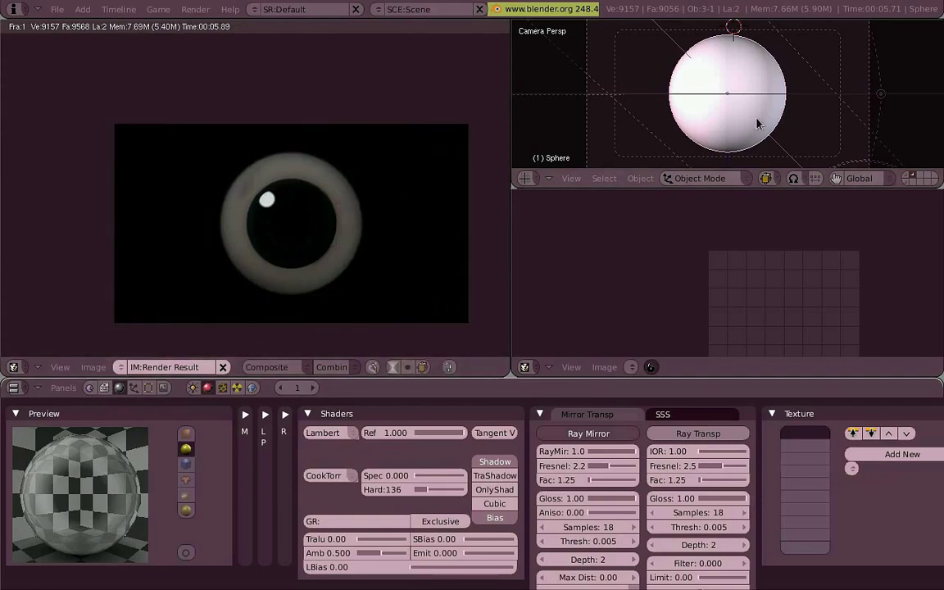
# Rotate the eyeball with trackball rotation so the iris faces the upper left in the camera view.
pyautogui.scroll(-5, 756, 109)
pyautogui.scroll(5, 756, 109)
pyautogui.press('z')
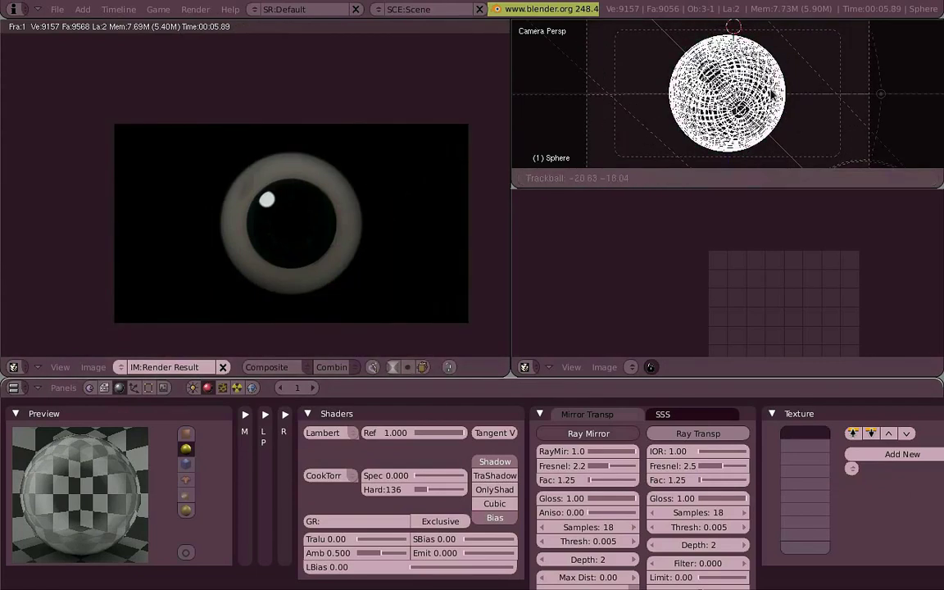
pyautogui.press('z')
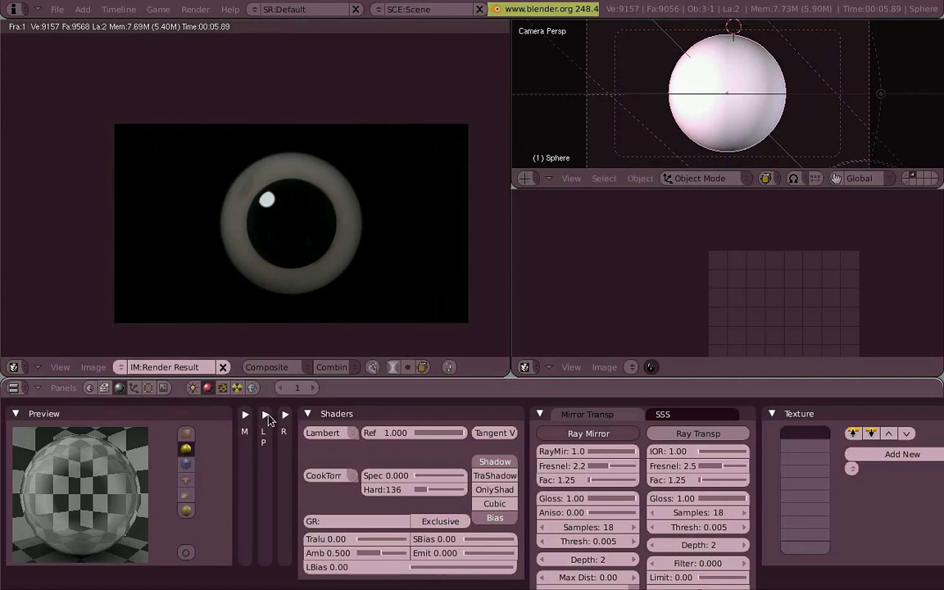
# Set the eye_reflection material's alpha to 0.500 and render the rotated eye.
pyautogui.click(269, 415)
pyautogui.click(269, 415)
pyautogui.click(246, 415)
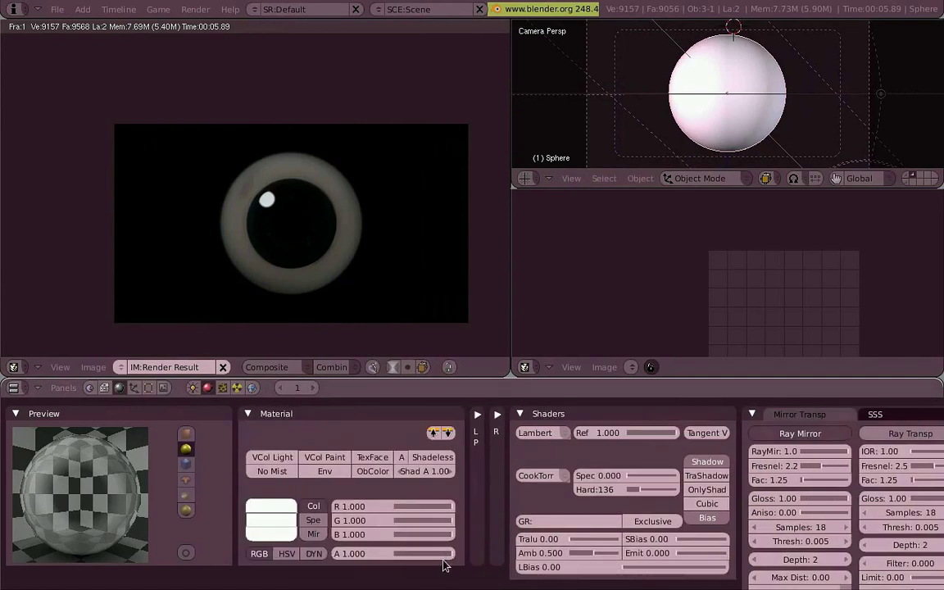
pyautogui.moveTo(444, 556); pyautogui.dragTo(419, 558)
pyautogui.press('F12')
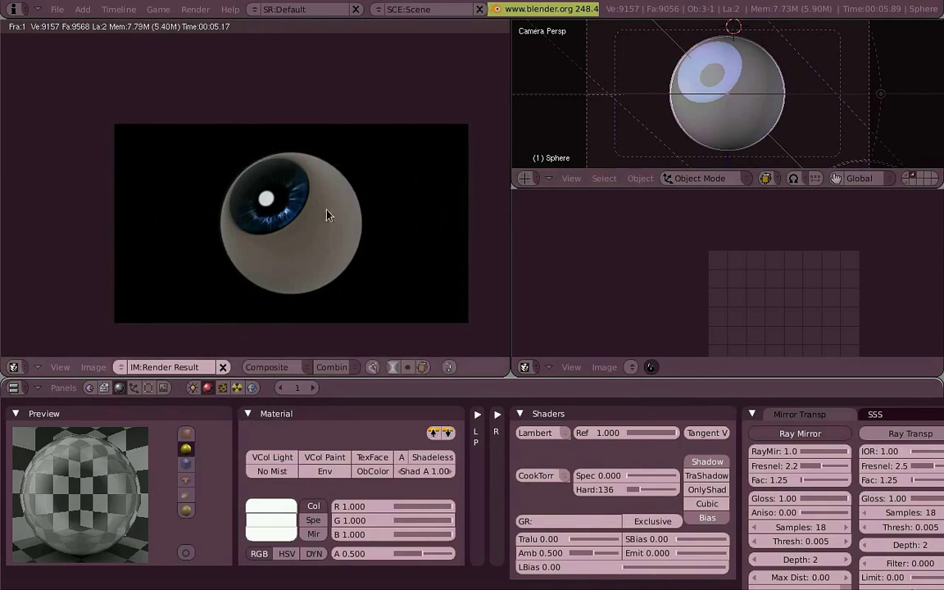
# Add a new world to the scene and render the eye against its blue background.
pyautogui.click(253, 388)
pyautogui.click(357, 433)
pyautogui.click(365, 421)
pyautogui.click(214, 437)
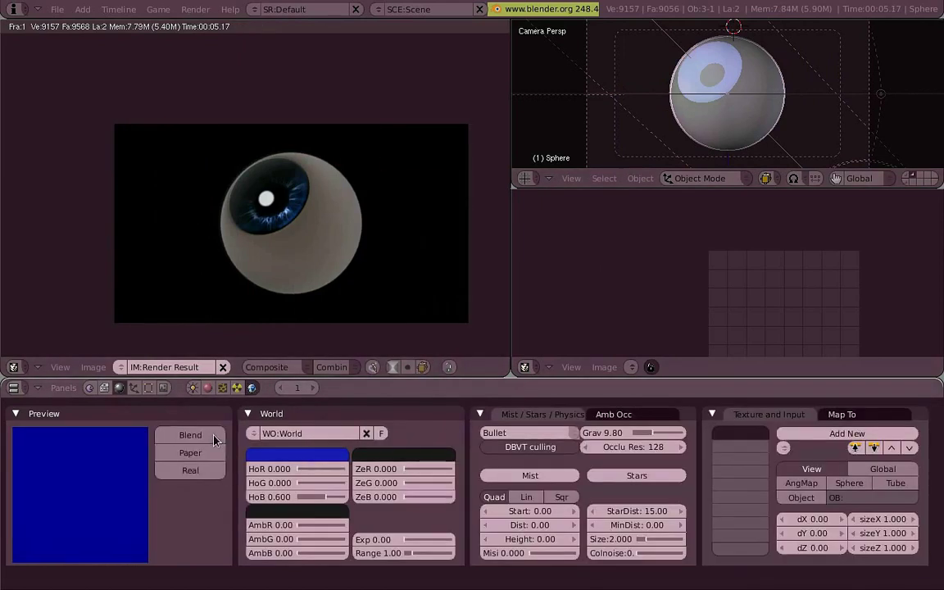
pyautogui.press('F12')
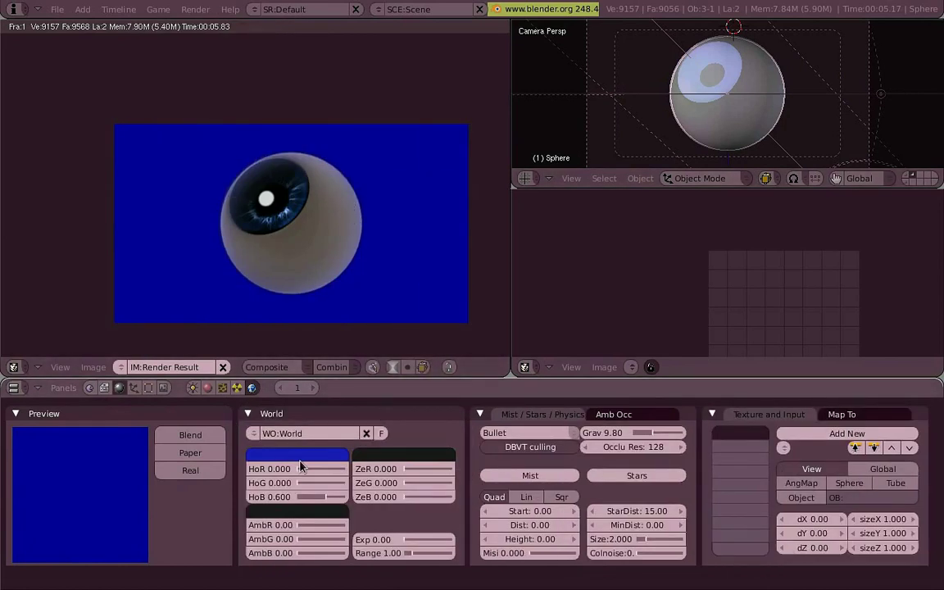
# Add a new texture to the world and set its type to Image.
pyautogui.click(247, 414)
pyautogui.click(627, 439)
pyautogui.click(223, 389)
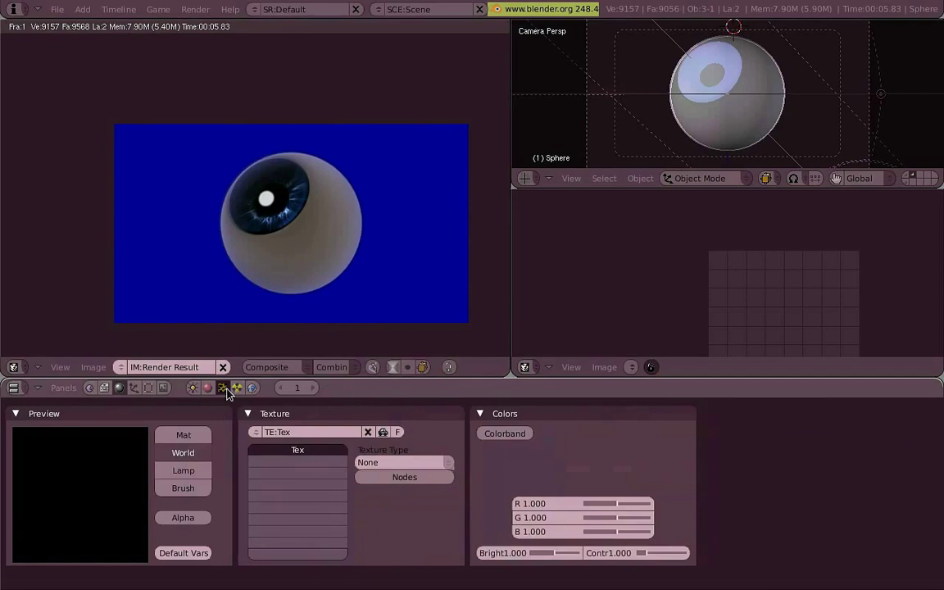
pyautogui.click(434, 462)
pyautogui.click(439, 437)
# Load the spectacular_dragon_bone JPG from the textures folder as the world texture's image.
pyautogui.moveTo(861, 464); pyautogui.dragTo(666, 464, button='middle')
pyautogui.click(804, 463)
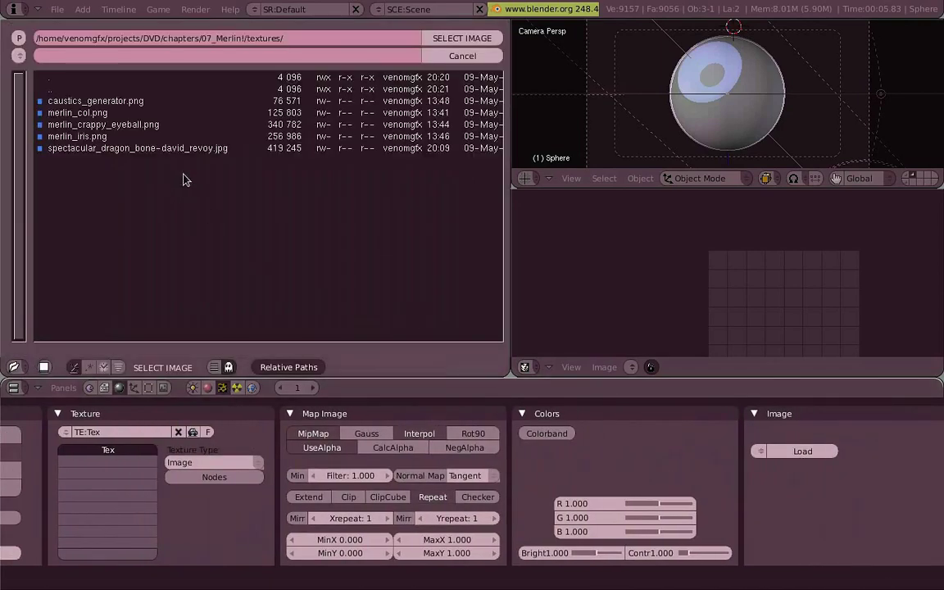
pyautogui.click(187, 156)
pyautogui.click(186, 157)
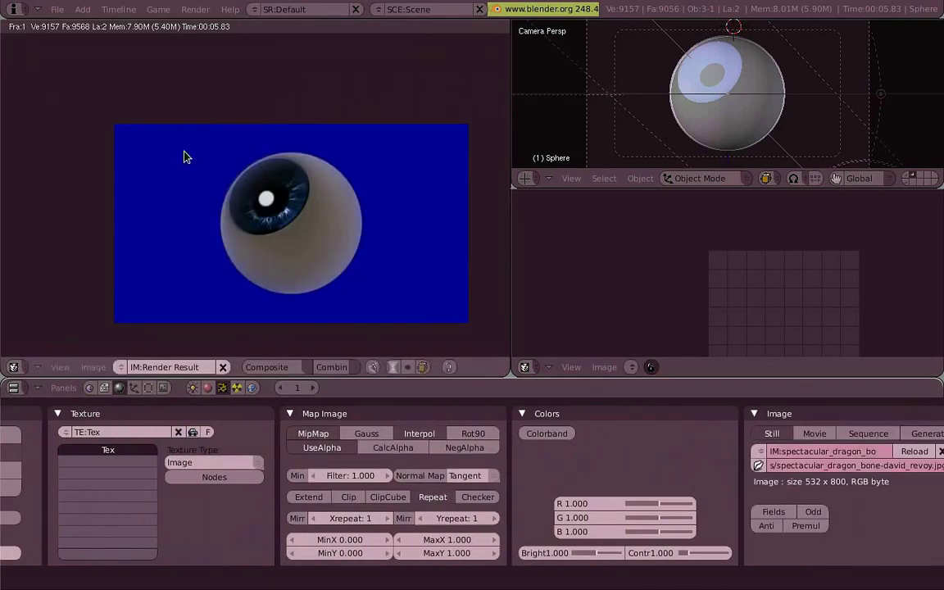
pyautogui.hscroll(-5, 140, 530)
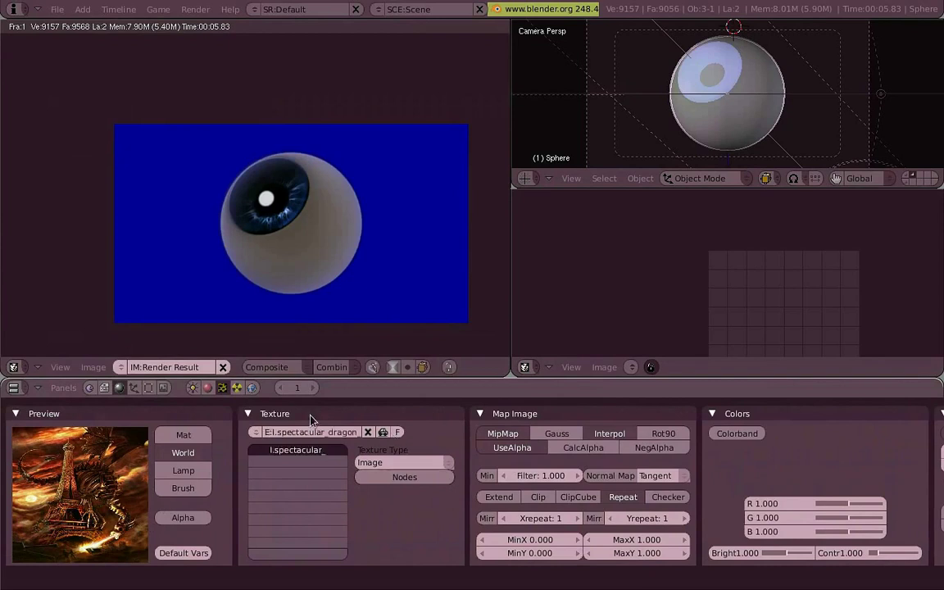
# Place the world's Map To settings beside Texture and Input, and set the horizon color to black.
pyautogui.click(254, 388)
pyautogui.moveTo(651, 416); pyautogui.dragTo(871, 421)
pyautogui.keyDown('ctrl'); pyautogui.scroll(-1, 270, 439); pyautogui.keyUp('ctrl')
pyautogui.click(213, 414)
pyautogui.click(415, 412)
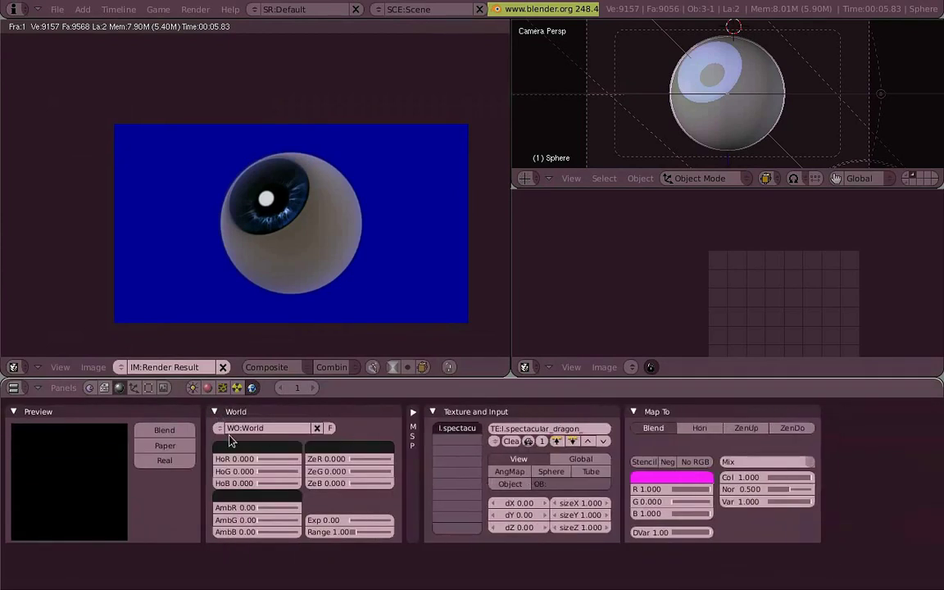
# Map the world texture to Hori and ZenDo with AngMap coordinates, and enable the Real and Blend sky options.
pyautogui.click(702, 428)
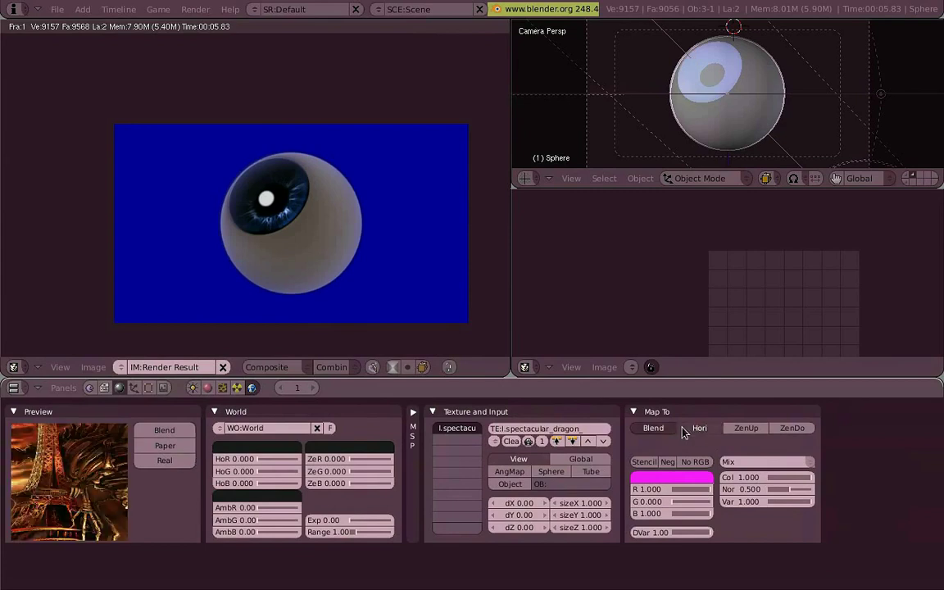
pyautogui.click(511, 473)
pyautogui.click(192, 461)
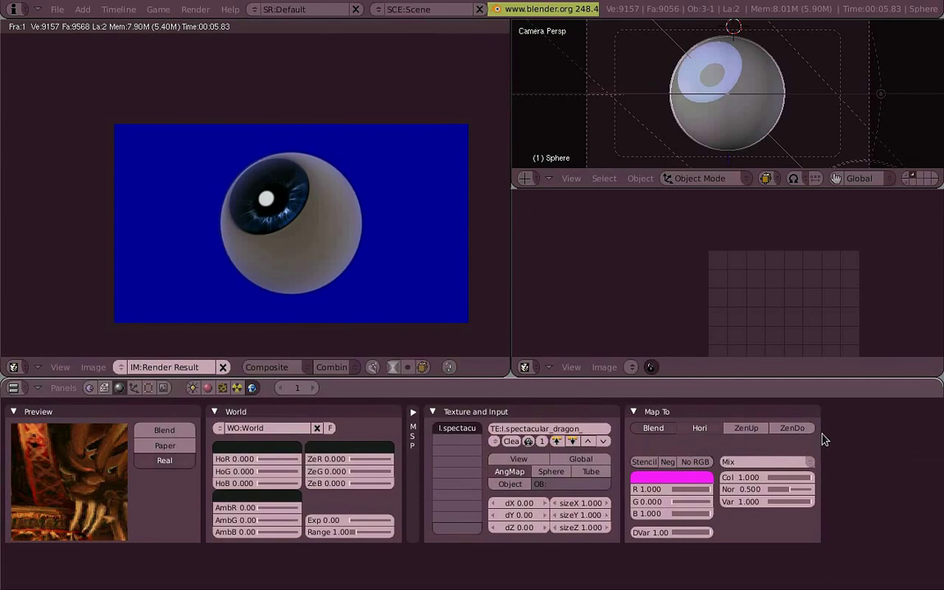
pyautogui.click(192, 429)
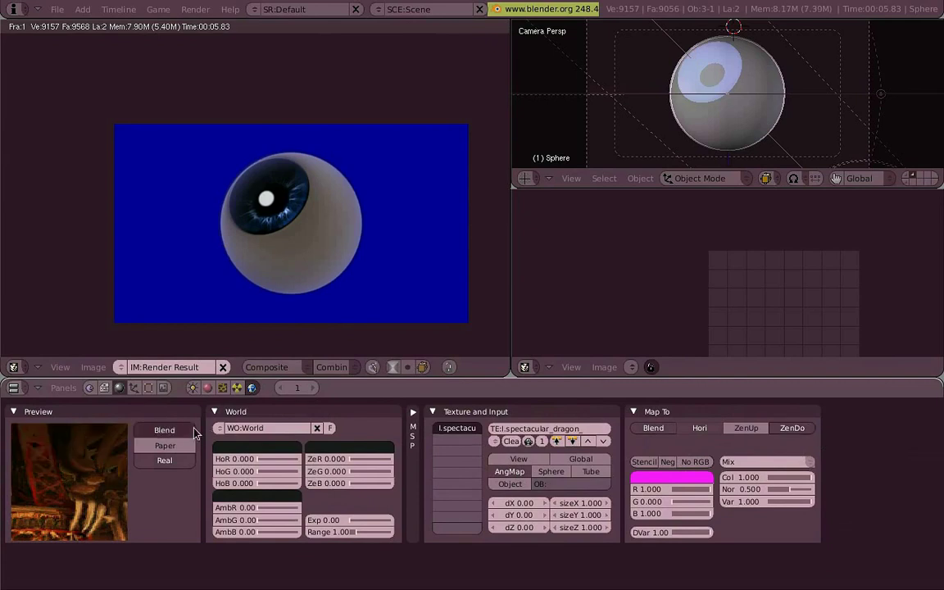
pyautogui.click(803, 433)
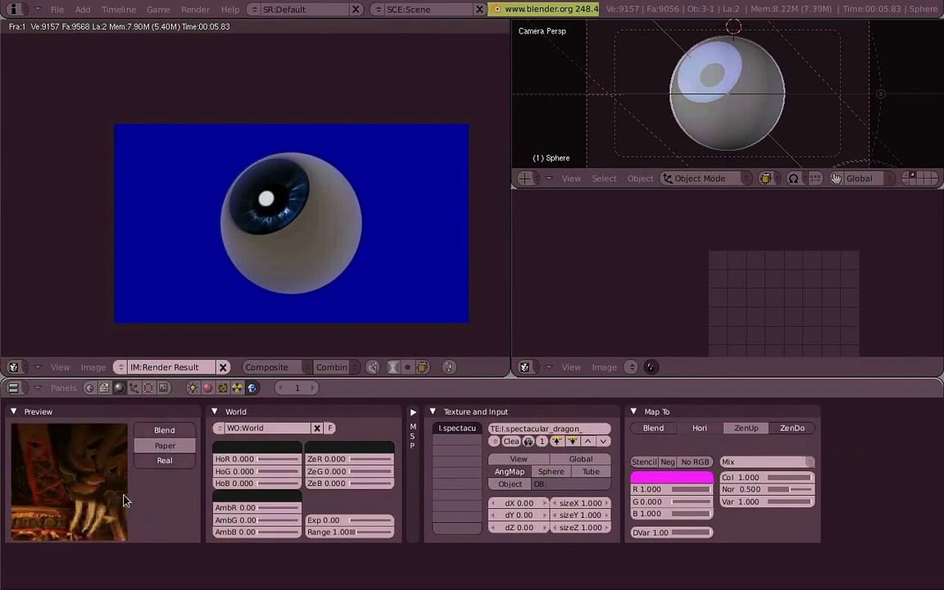
# Set the world's zenith color to a pale lavender with RGB 0.792, 0.774, 0.961.
pyautogui.click(382, 449)
pyautogui.moveTo(400, 401)
pyautogui.mouseDown()
pyautogui.moveTo(412, 397)
pyautogui.moveTo(408, 410)
pyautogui.mouseUp()
pyautogui.click(379, 448)
pyautogui.click(367, 434)
pyautogui.click(379, 435)
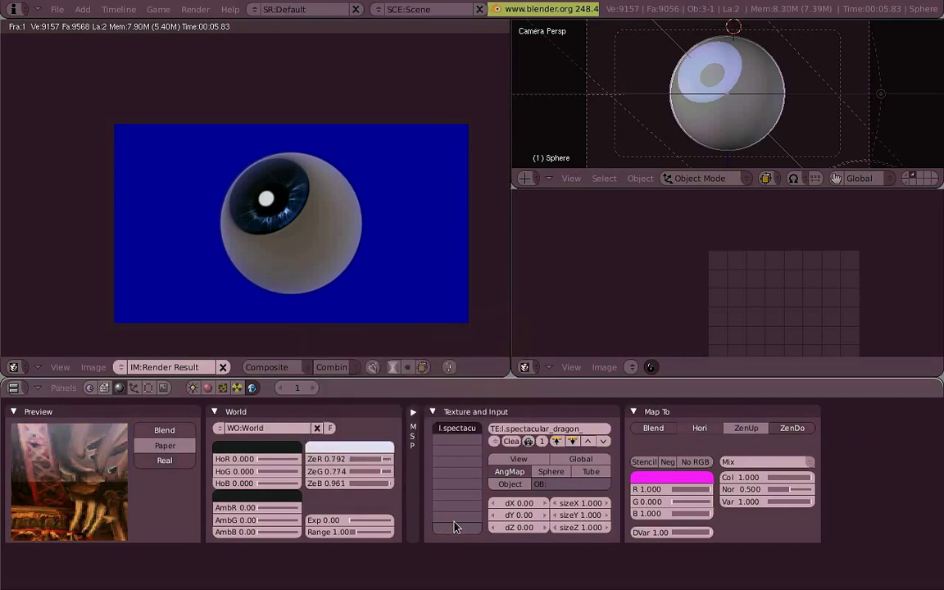
# Check the world's Blend and Real sky options and render the eyeball against the image-textured world.
pyautogui.click(184, 433)
pyautogui.click(185, 432)
pyautogui.click(188, 464)
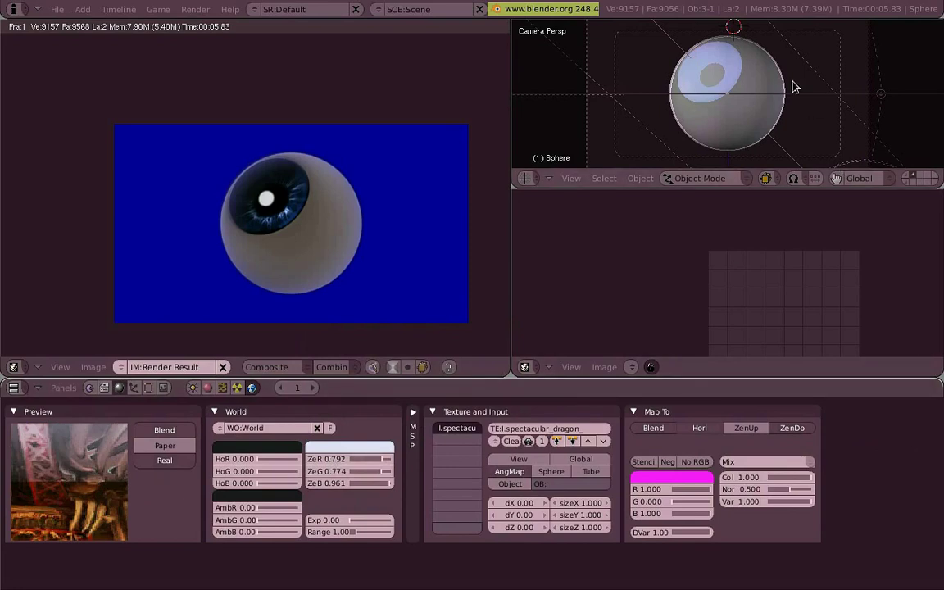
pyautogui.press('F12')
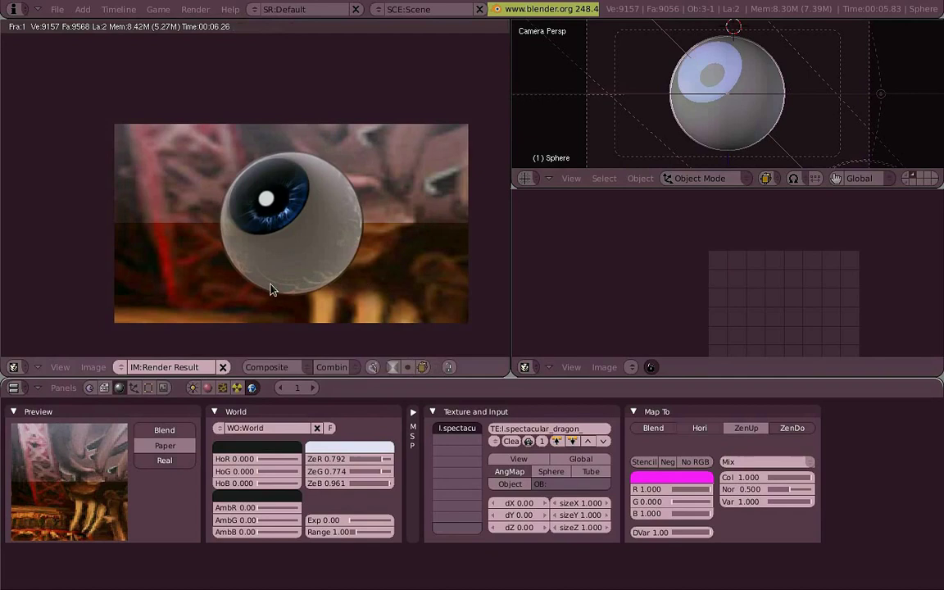
# Collapse the material's Shaders settings and set the ray mirror Fresnel to 0, stopping the test render.
pyautogui.press('F5')
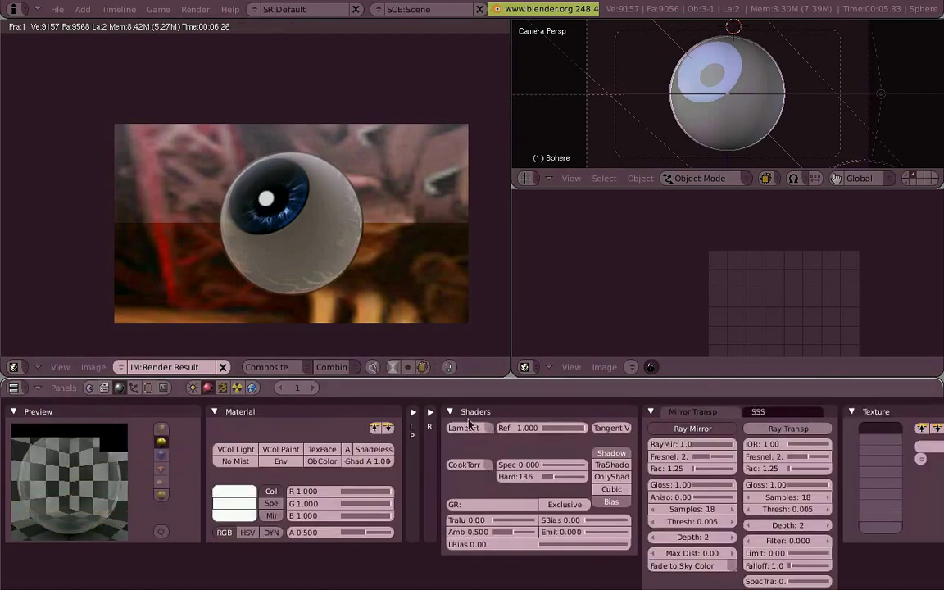
pyautogui.click(450, 412)
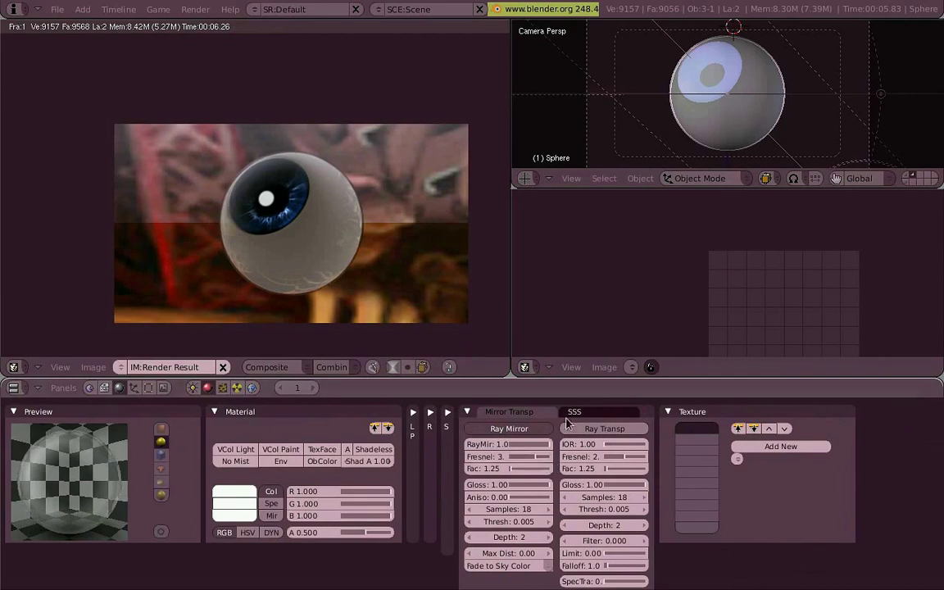
pyautogui.press('F12')
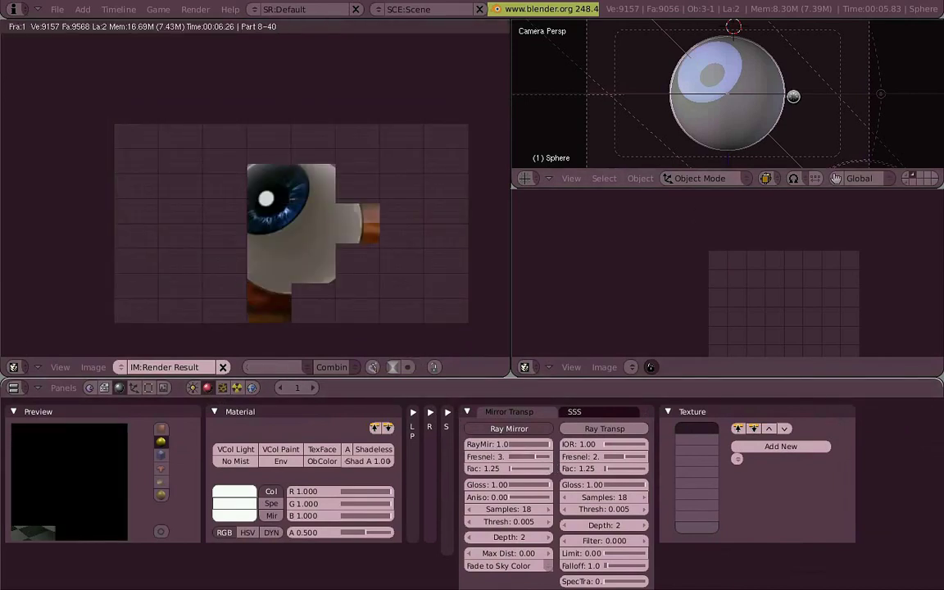
pyautogui.press('Escape')
pyautogui.moveTo(540, 461); pyautogui.dragTo(510, 463)
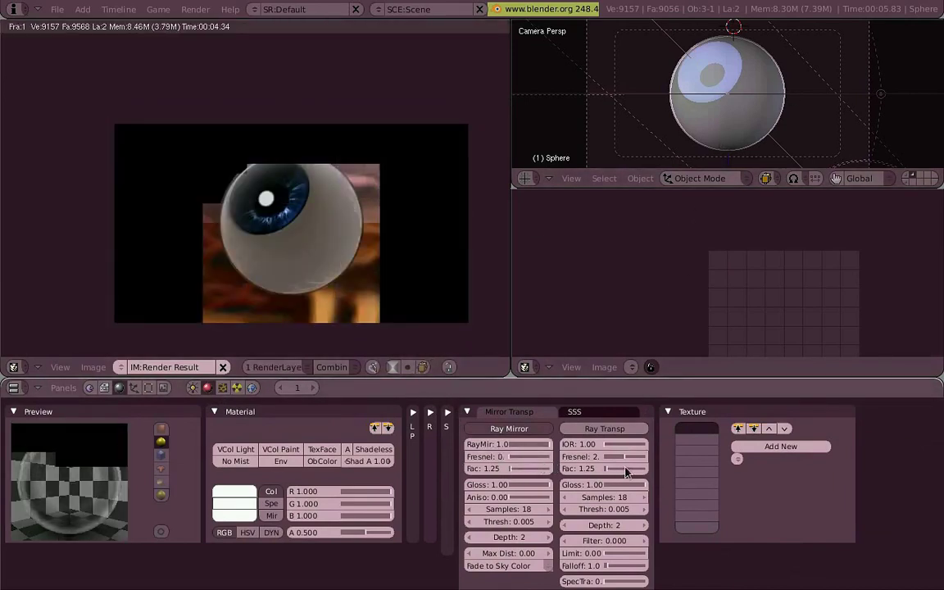
# Try different ray transparency Fresnel values with test renders, ending at about 3.
pyautogui.moveTo(643, 459); pyautogui.dragTo(635, 459)
pyautogui.press('F12')
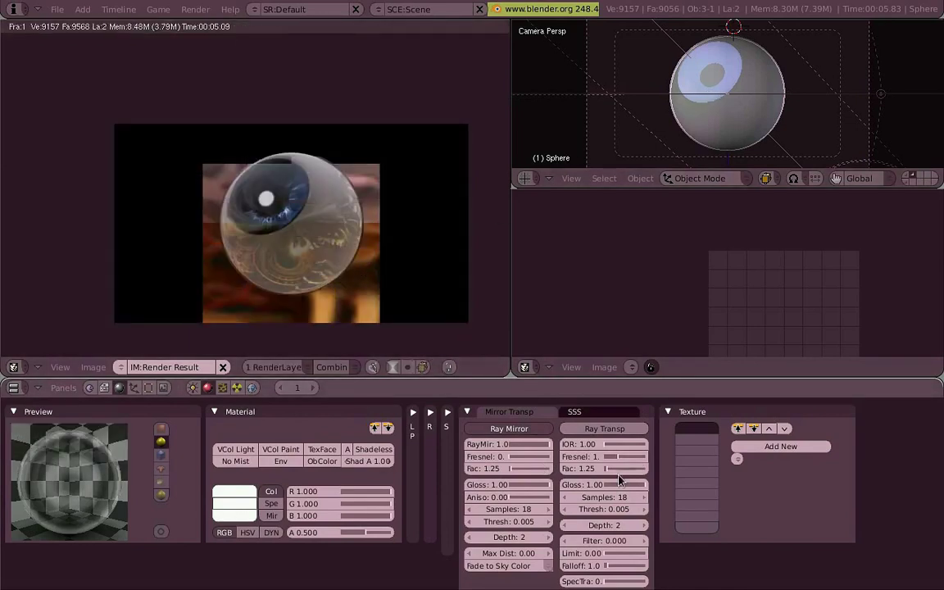
pyautogui.press('F12')
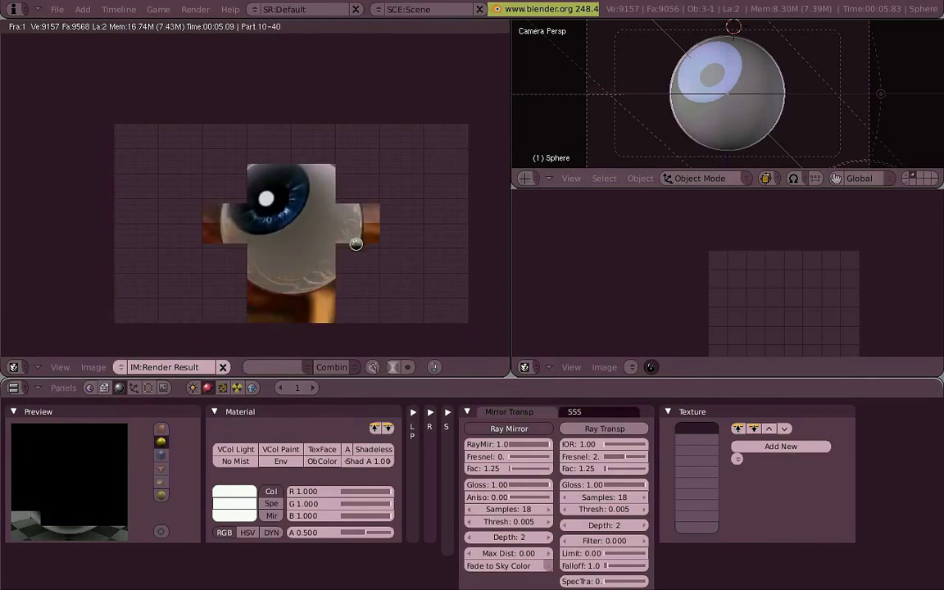
pyautogui.moveTo(635, 460); pyautogui.dragTo(644, 461)
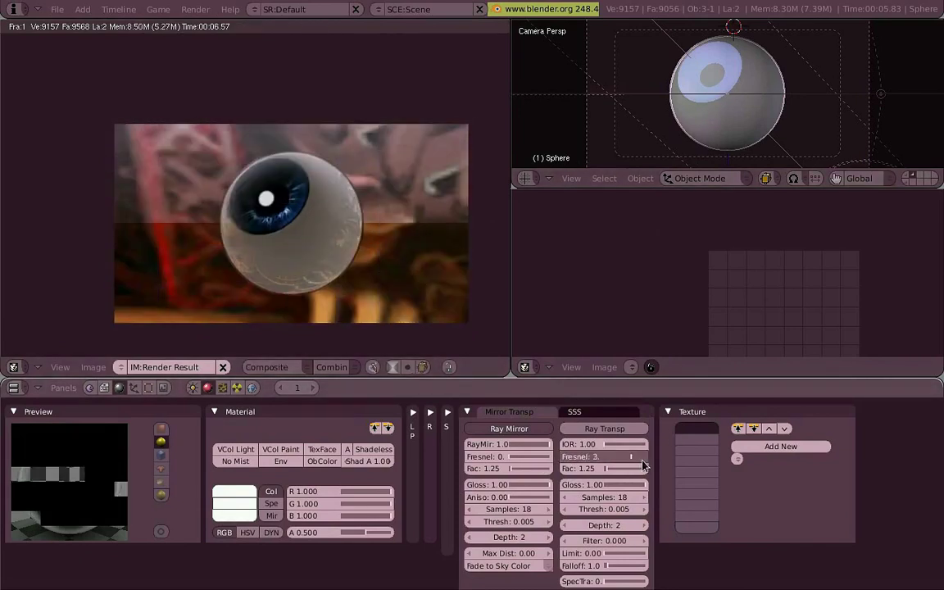
# Assign the existing Blend texture to the shell's material and collapse the Mirror Transp settings.
pyautogui.click(737, 459)
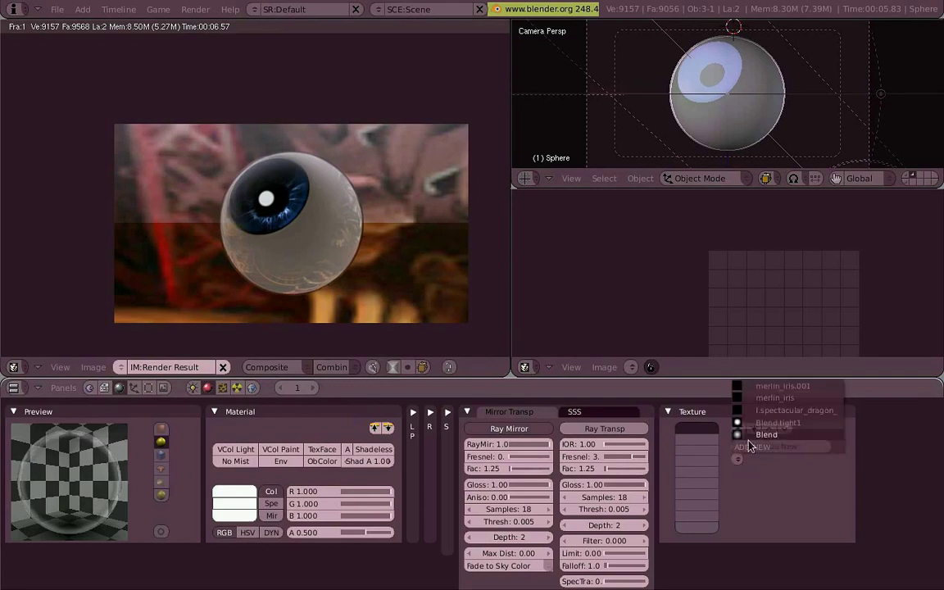
pyautogui.click(748, 445)
pyautogui.click(470, 414)
# Map the Blend texture with Nor coordinates, adjust its axis mapping, and collapse the Map Input settings.
pyautogui.click(683, 414)
pyautogui.click(816, 441)
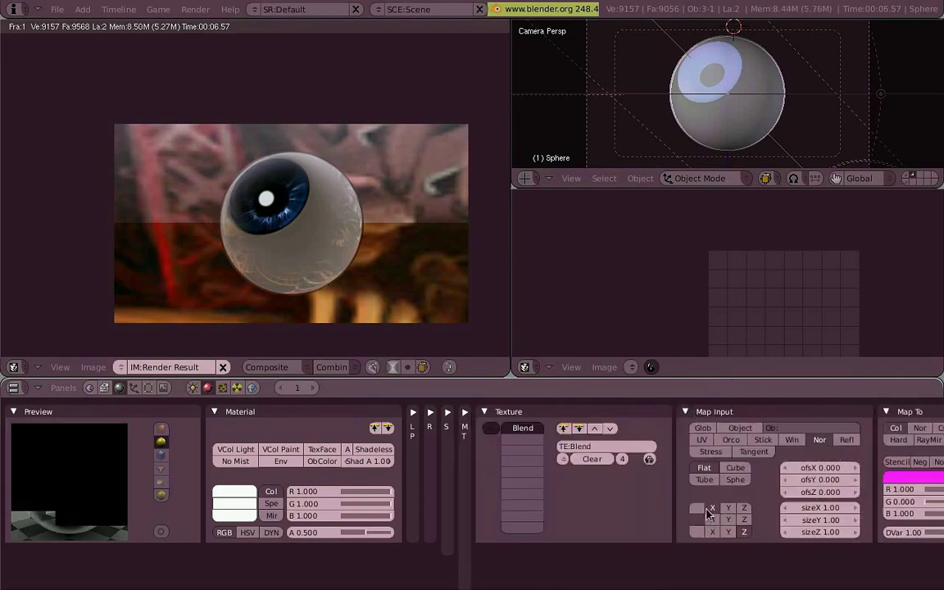
pyautogui.click(704, 509)
pyautogui.click(686, 414)
pyautogui.click(222, 388)
pyautogui.click(208, 389)
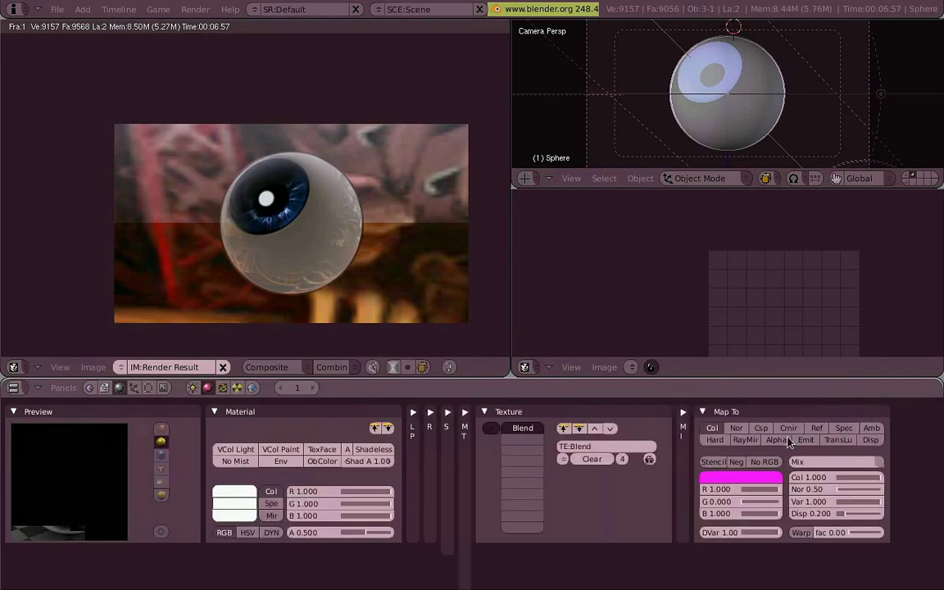
# Set the Blend texture's blending mode to Add with a white color, and render the eyeball.
pyautogui.click(720, 431)
pyautogui.click(819, 462)
pyautogui.click(816, 443)
pyautogui.click(748, 480)
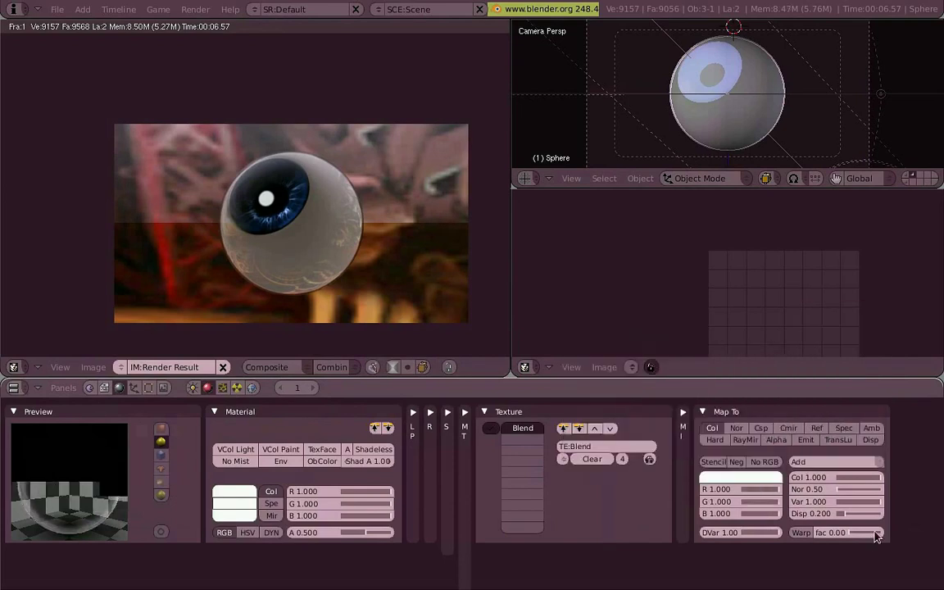
pyautogui.press('F12')
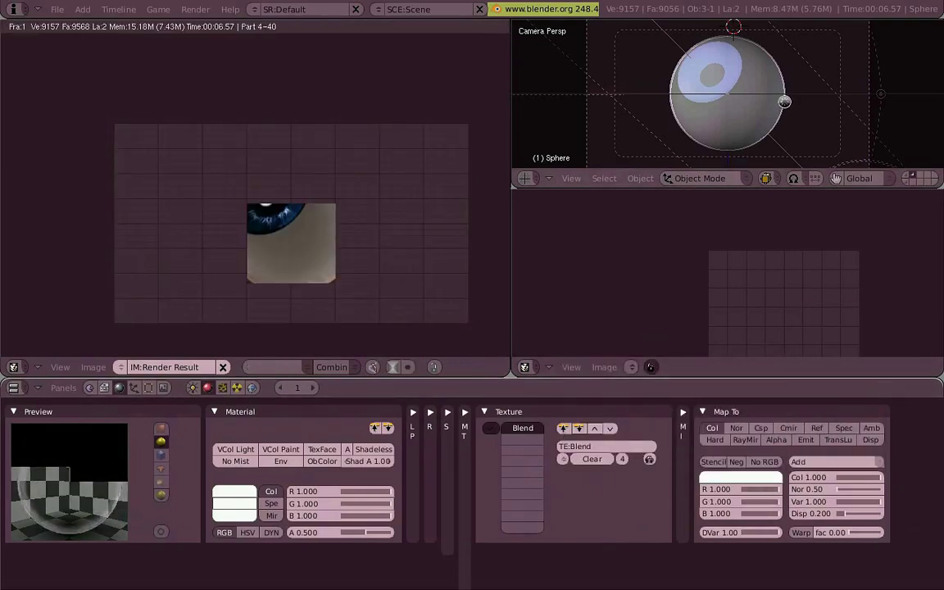
# Map the Blend texture to TransLu and Nor with a test render, and lower the ray transparency Fresnel.
pyautogui.click(838, 440)
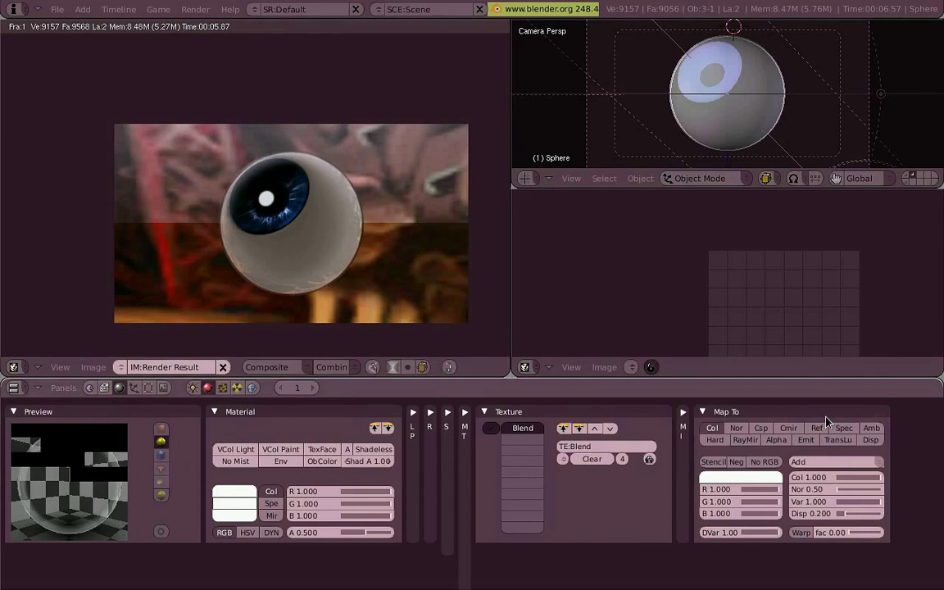
pyautogui.press('F12')
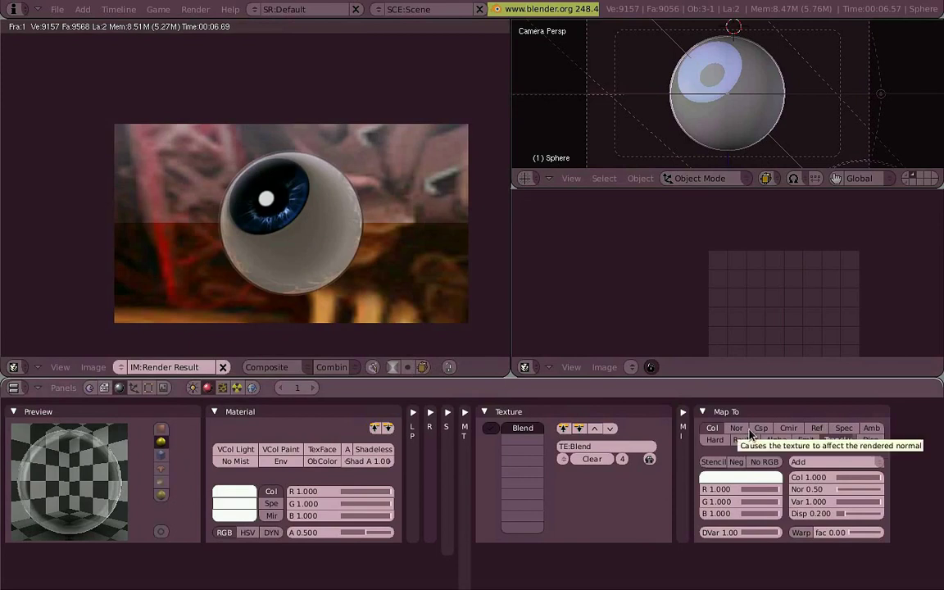
pyautogui.click(466, 412)
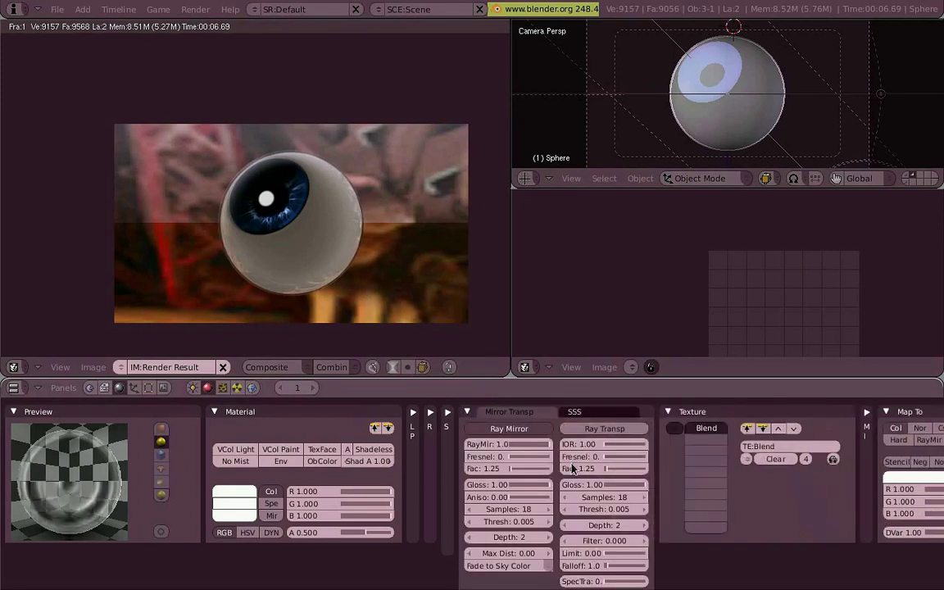
pyautogui.click(468, 411)
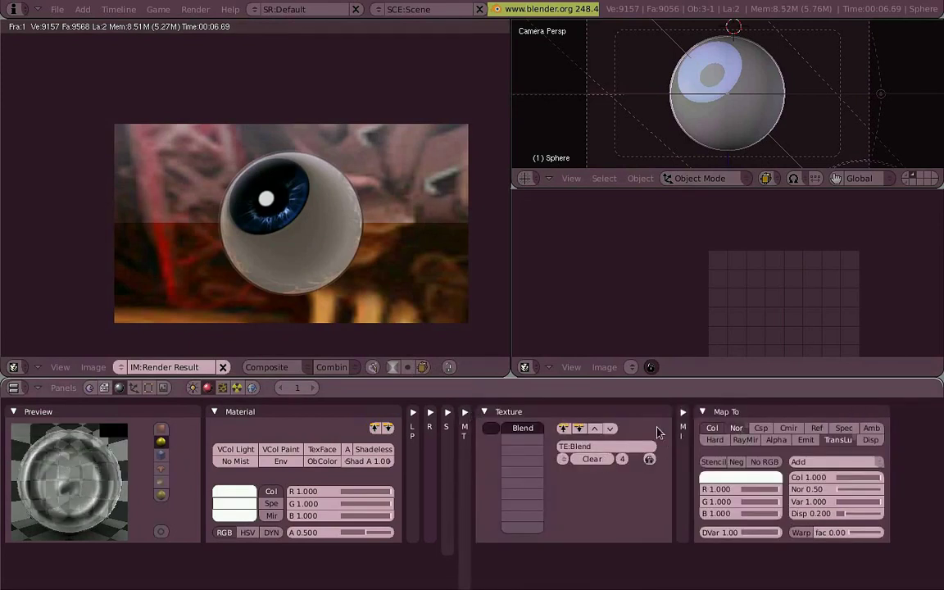
# Set the Blend texture's Nor amount to 1.87, comparing the monkey and sphere previews, and render the eyeball.
pyautogui.click(215, 413)
pyautogui.keyDown('ctrl'); pyautogui.moveTo(199, 422); pyautogui.dragTo(139, 447, button='middle'); pyautogui.keyUp('ctrl')
pyautogui.moveTo(140, 451); pyautogui.dragTo(272, 468, button='middle')
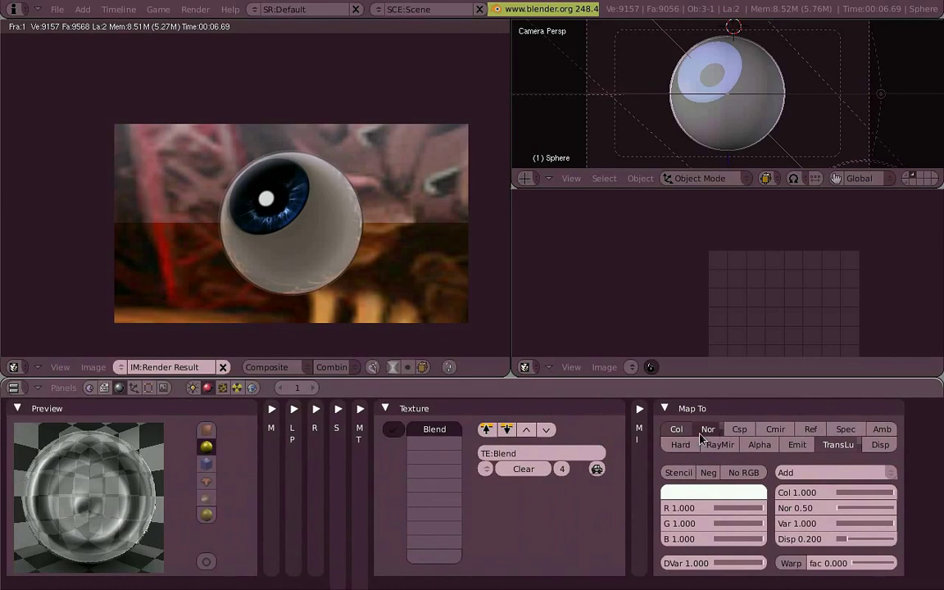
pyautogui.click(205, 481)
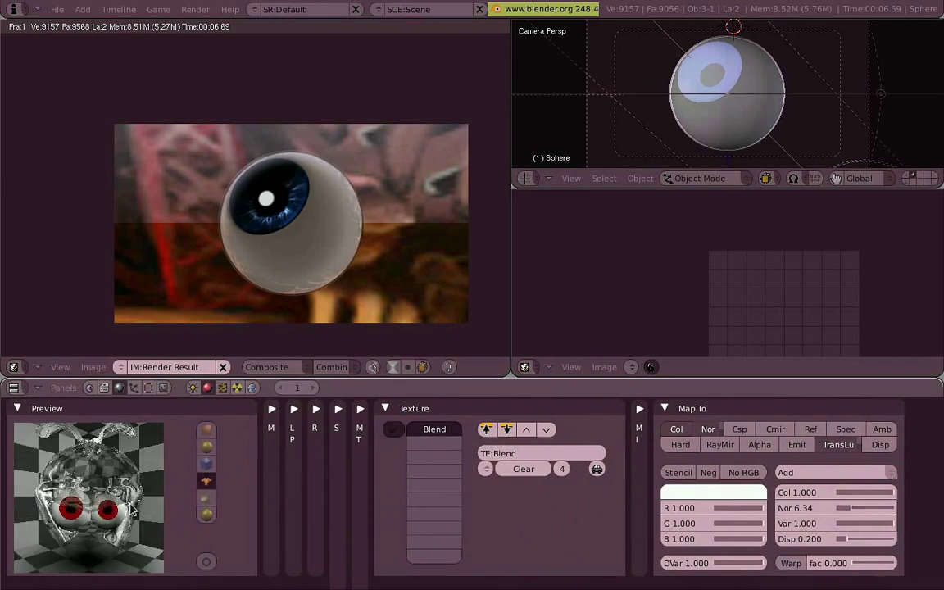
pyautogui.moveTo(878, 515); pyautogui.dragTo(840, 508)
pyautogui.click(206, 446)
pyautogui.press('F12')
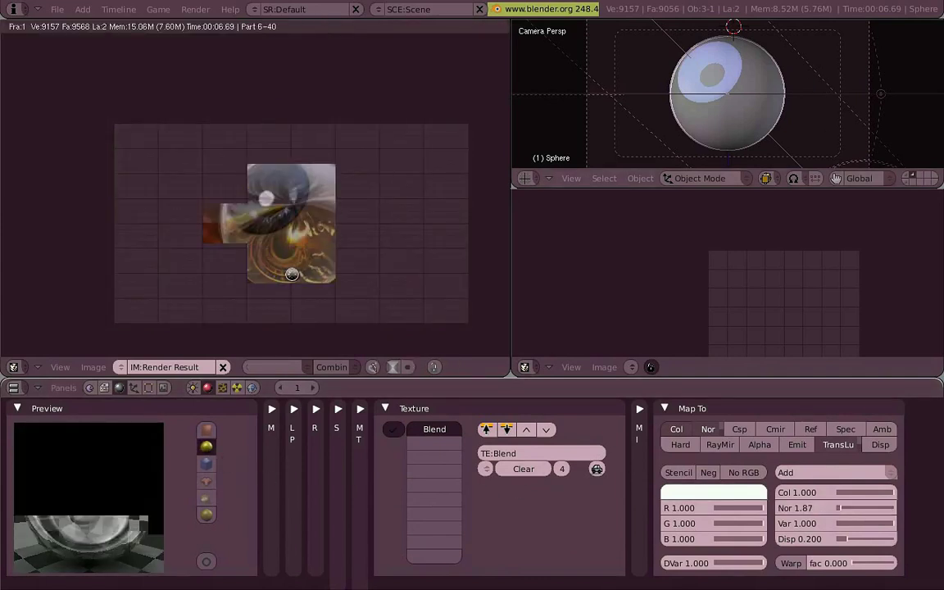
# Set the ray transparency Fresnel to 3.00 and render the eyeball.
pyautogui.click(359, 409)
pyautogui.moveTo(551, 466); pyautogui.dragTo(628, 476)
pyautogui.press('F12')
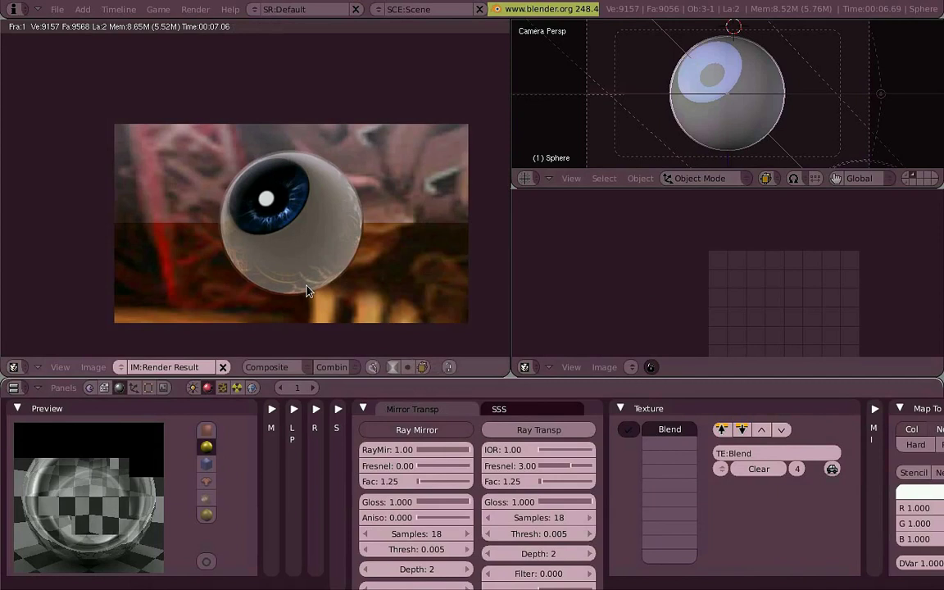
# Rotate the eyeball freely so the iris faces the upper right of the camera view, and render it.
pyautogui.press('r')
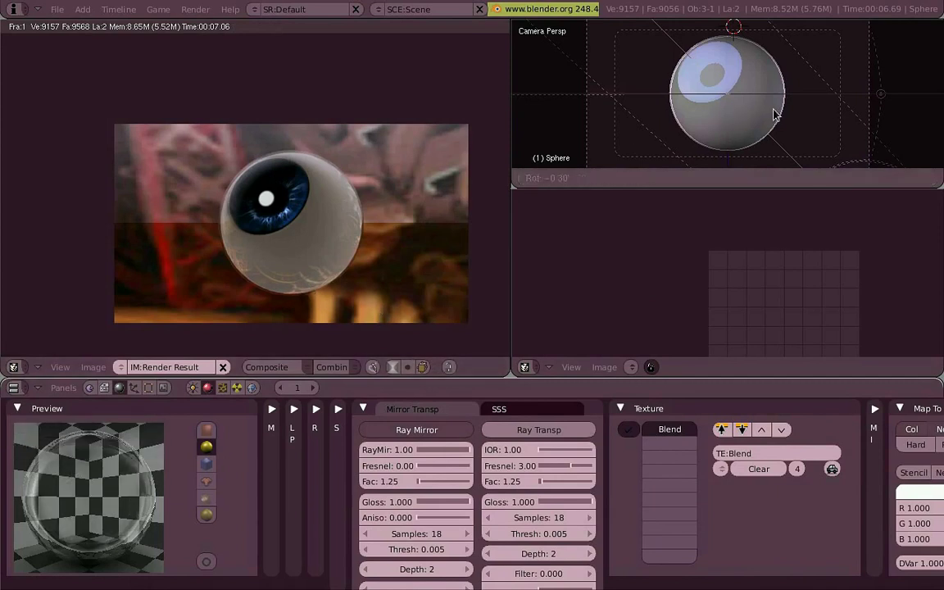
pyautogui.press('r')
pyautogui.click(851, 109)
pyautogui.press('F12')
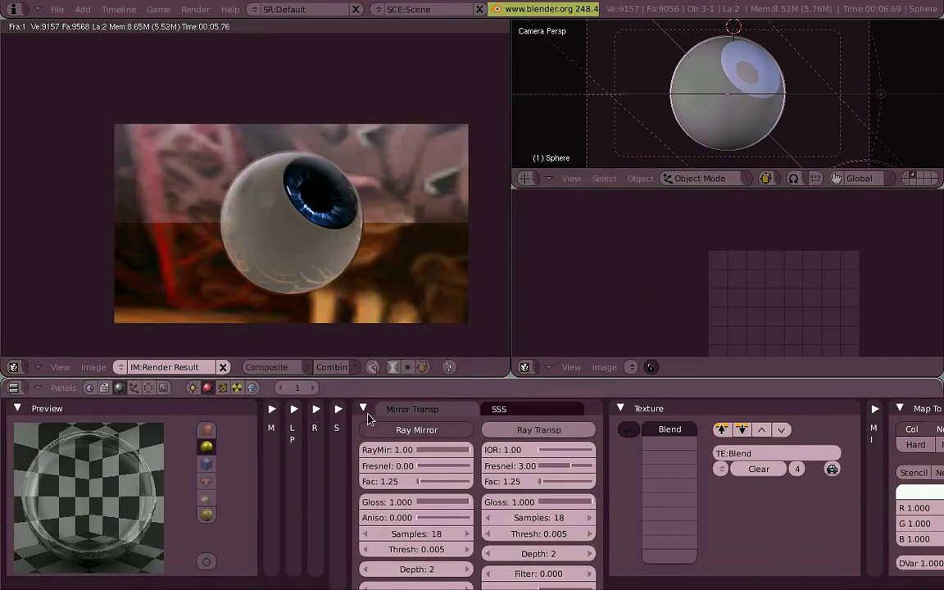
# Set the CookTorr shader's specularity to 2.000 and hardness to 35, and render the eyeball.
pyautogui.click(339, 409)
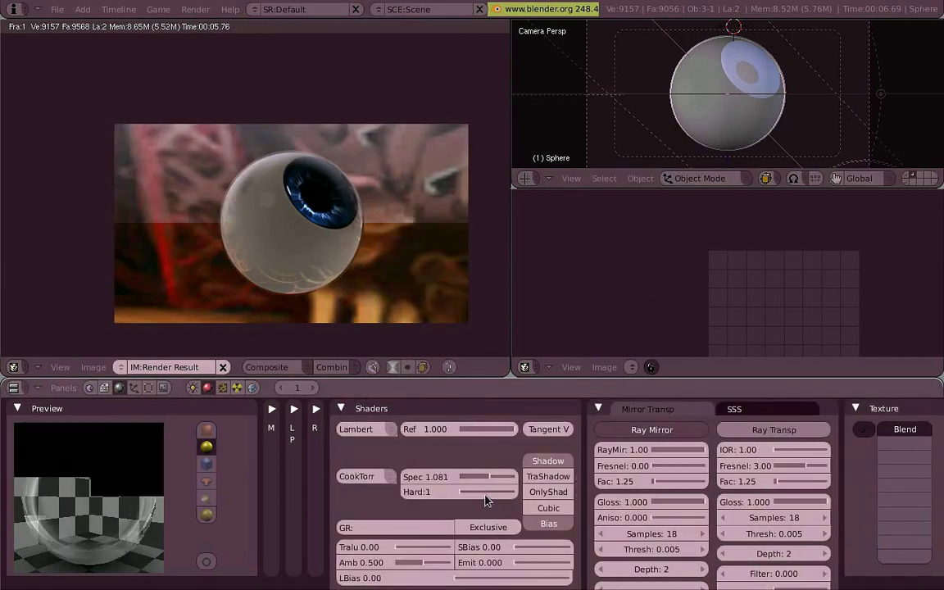
pyautogui.moveTo(415, 491); pyautogui.dragTo(427, 490)
pyautogui.moveTo(502, 482); pyautogui.dragTo(558, 484)
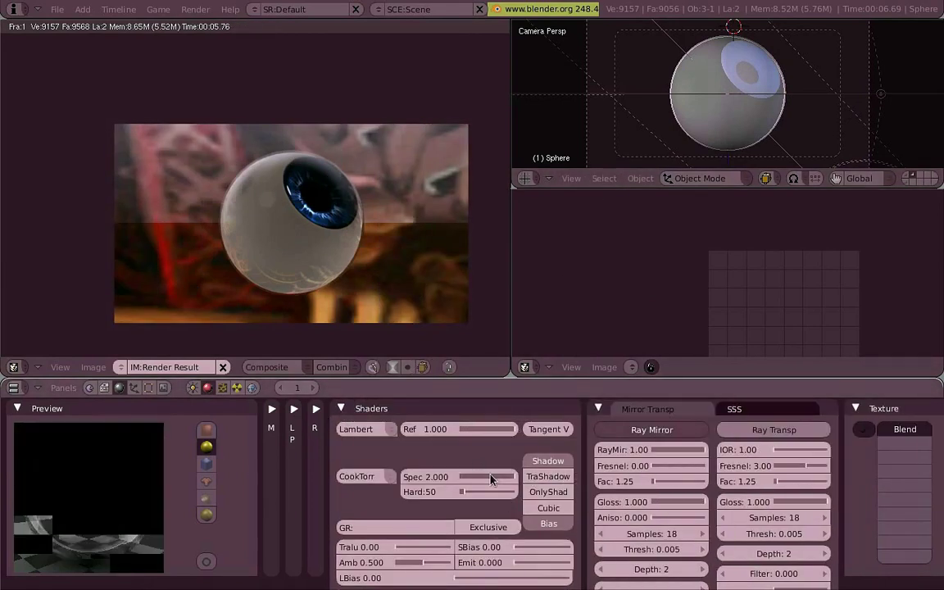
pyautogui.keyDown('ctrl'); pyautogui.moveTo(267, 452); pyautogui.dragTo(329, 474, button='middle'); pyautogui.keyUp('ctrl')
pyautogui.moveTo(410, 487); pyautogui.dragTo(408, 487)
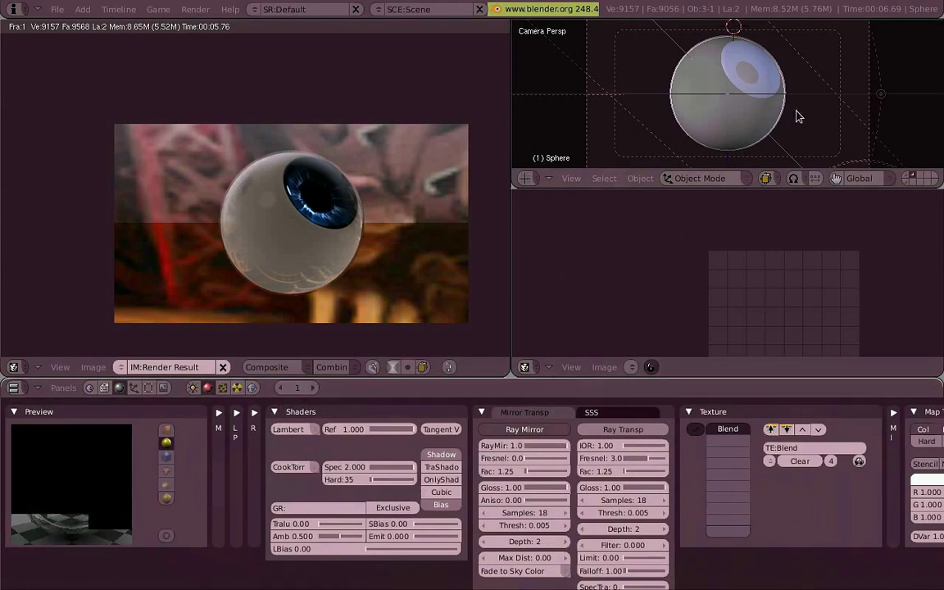
pyautogui.press('F12')
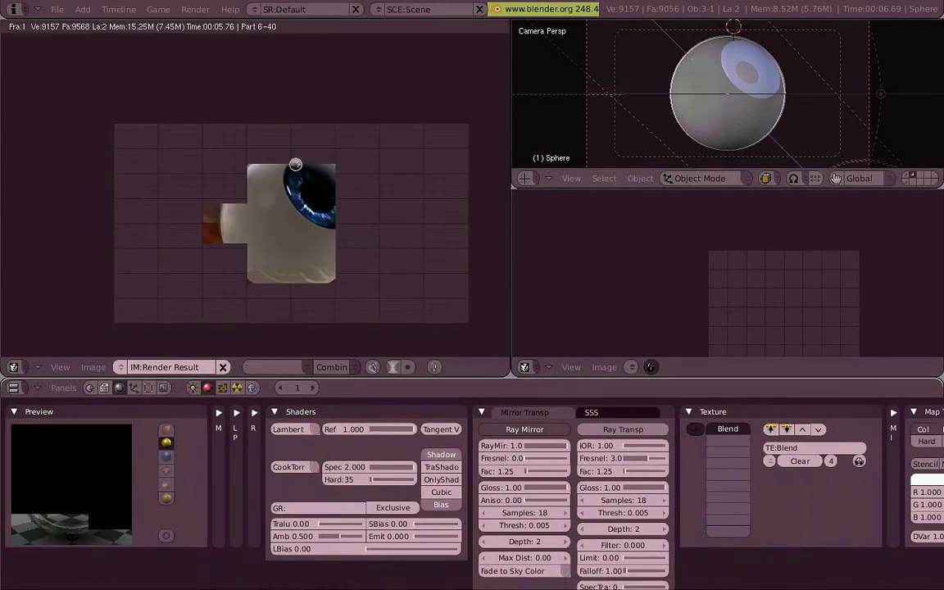
# Save the scene over the existing eye_modeling.blend file.
pyautogui.hotkey('ctrl', 'w')
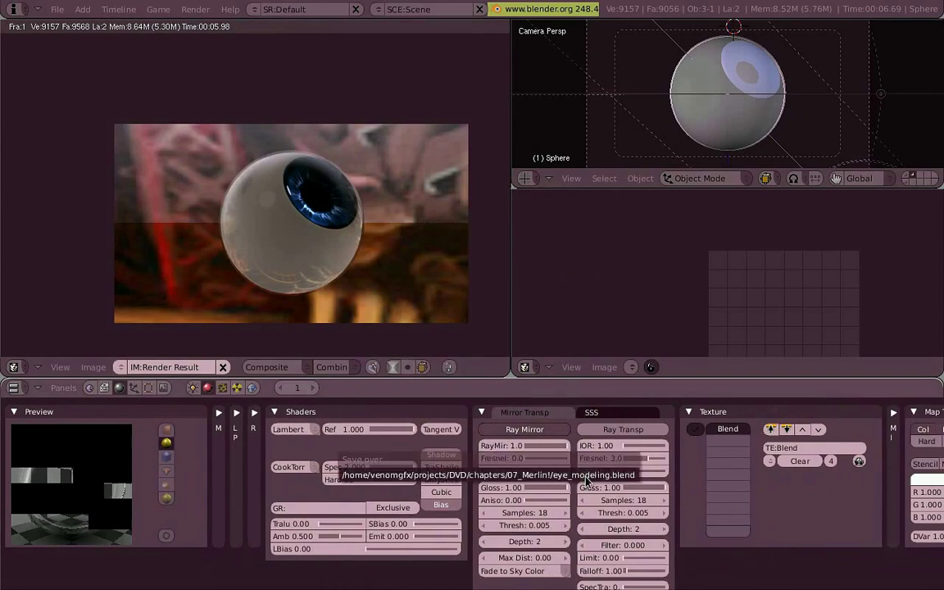
pyautogui.click(579, 477)
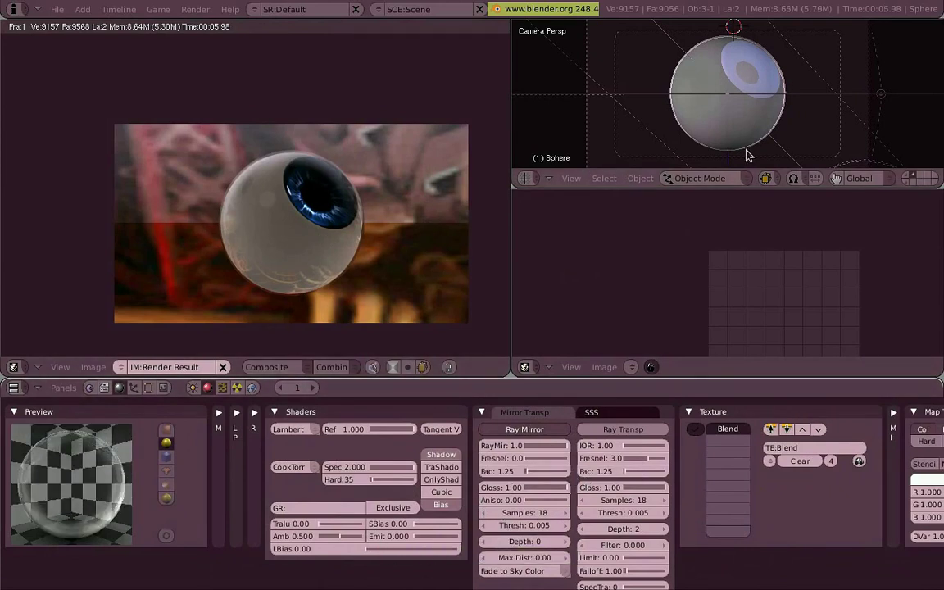
# Render a test with the ray mirror Depth at 0, and return the Depth to 2.
pyautogui.press('F12')
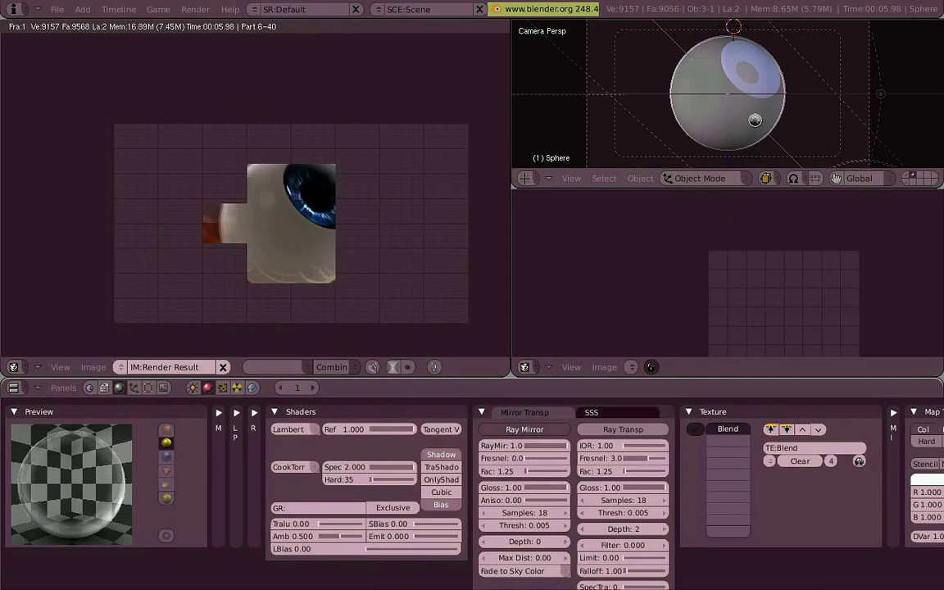
pyautogui.click(566, 542)
pyautogui.click(566, 543)
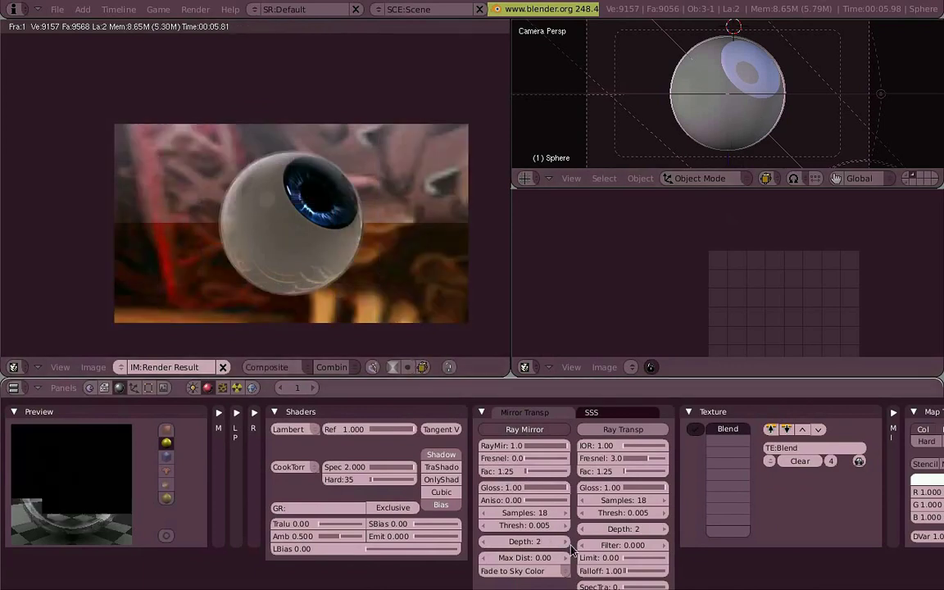
# Set the ray mirror Max Dist to 2.00 and view the eyeball from the front against the grid.
pyautogui.click(570, 559)
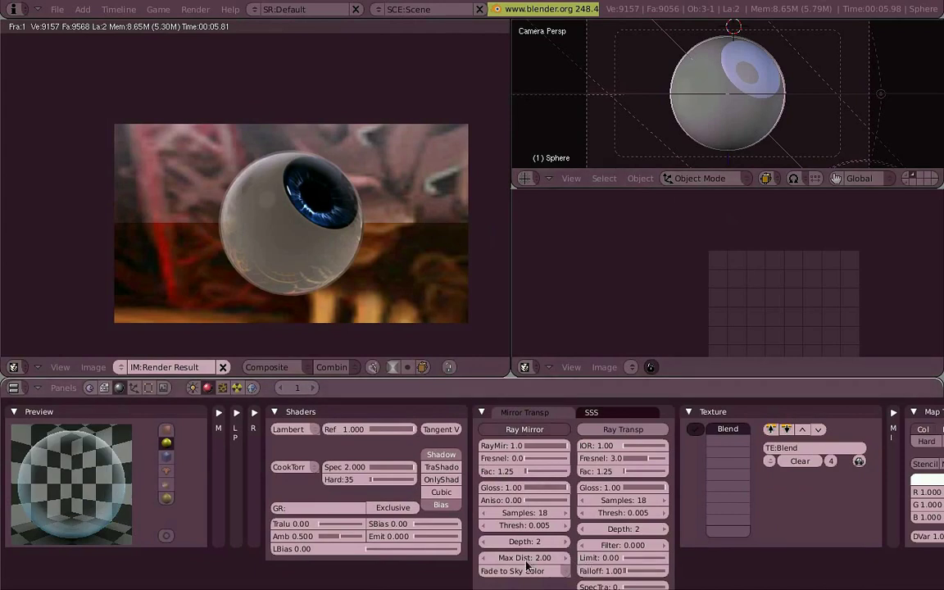
pyautogui.scroll(-1, 752, 98)
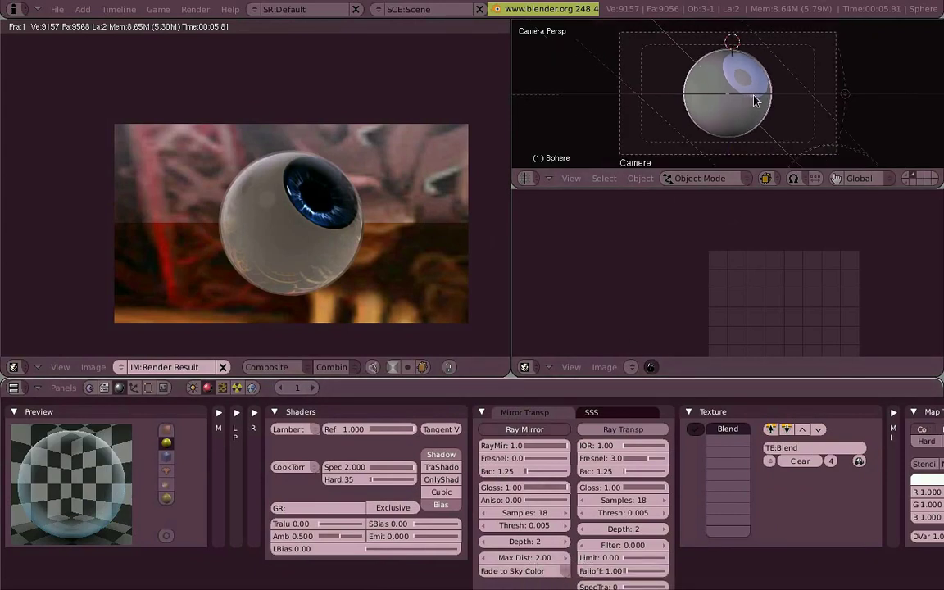
pyautogui.press('KP_1')
pyautogui.scroll(-3, 744, 114)
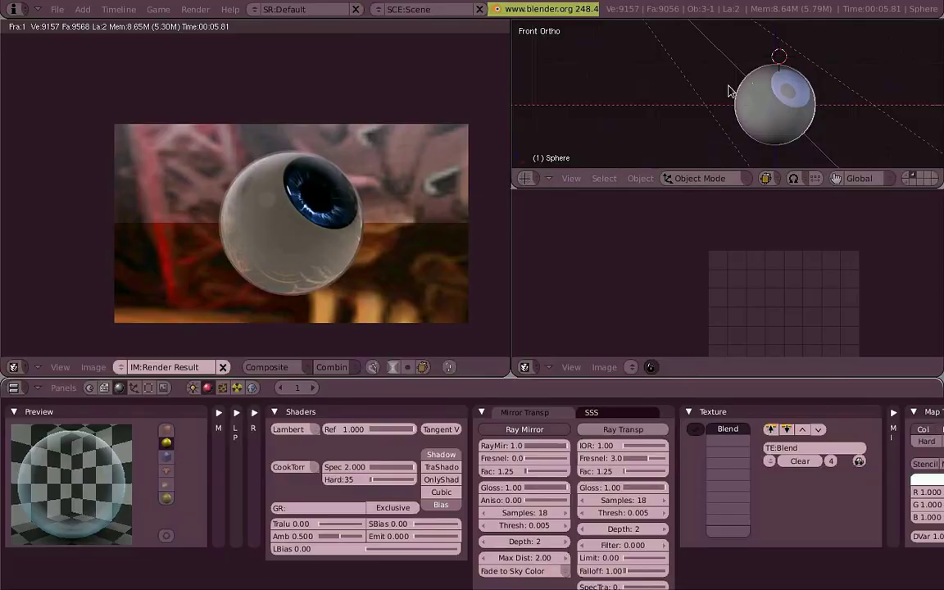
pyautogui.hotkey('ctrl', 'Up')
pyautogui.hotkey('ctrl', 'Down')
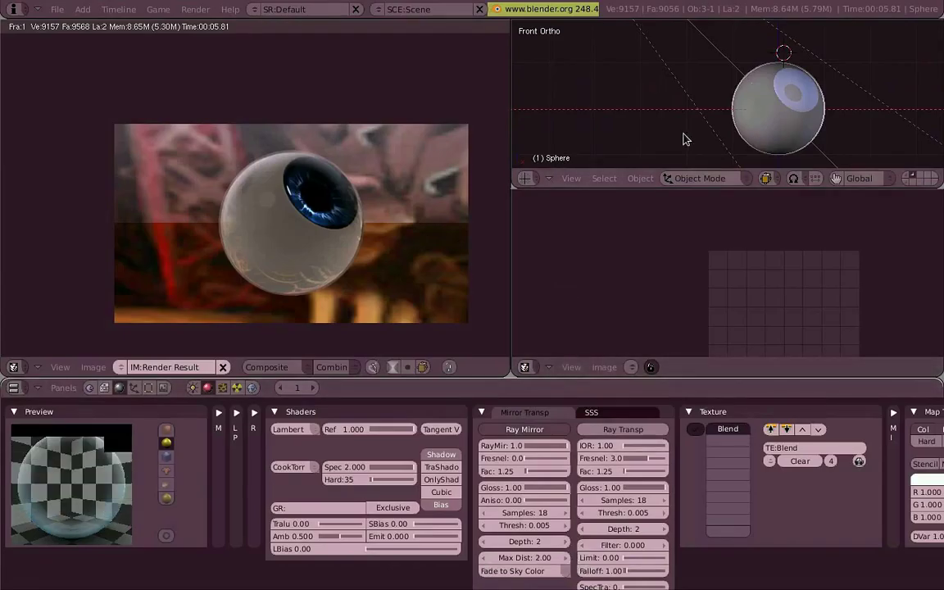
# Lower the ray mirror Max Dist to 1.00, and return it to 2.00.
pyautogui.click(486, 559)
pyautogui.scroll(-3, 656, 105)
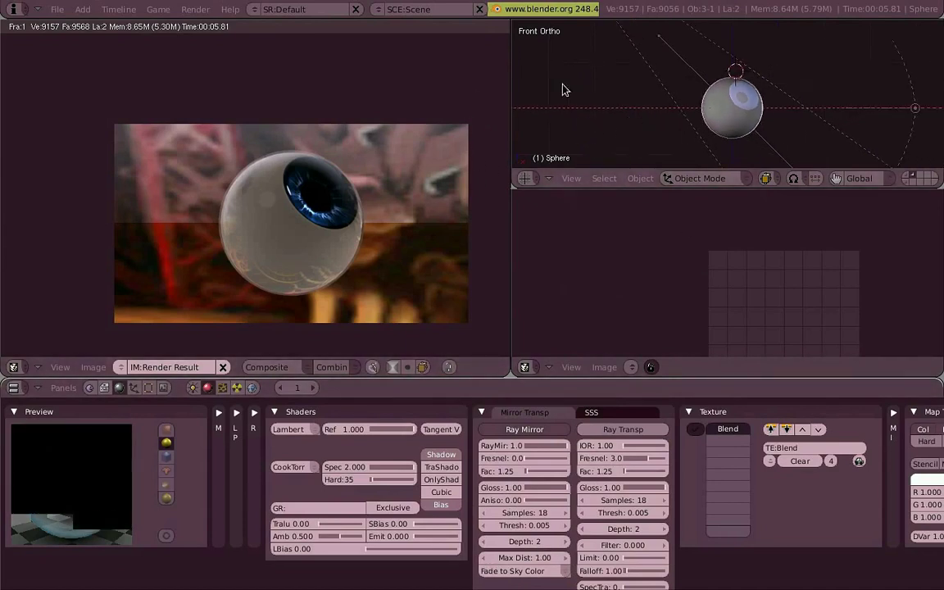
pyautogui.scroll(3, 615, 92)
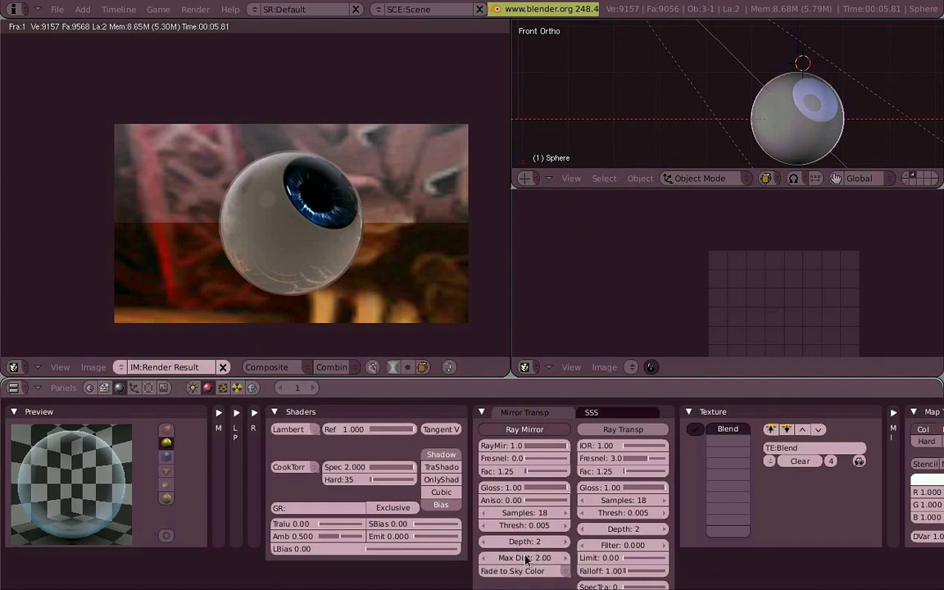
# Switch to the eye_globe material, set its Toon specularity to 0.700, and render the eyeball.
pyautogui.click(482, 412)
pyautogui.click(236, 412)
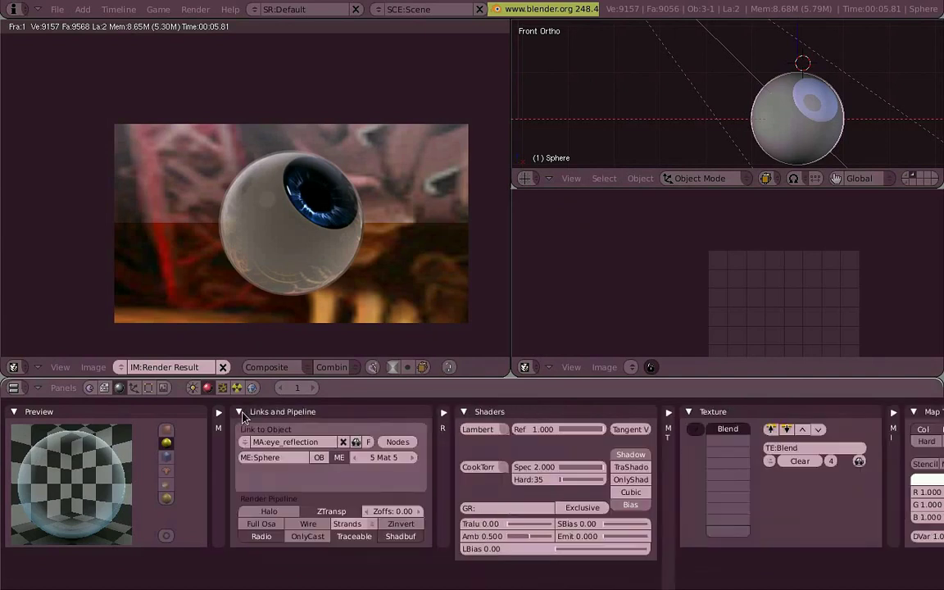
pyautogui.click(356, 458)
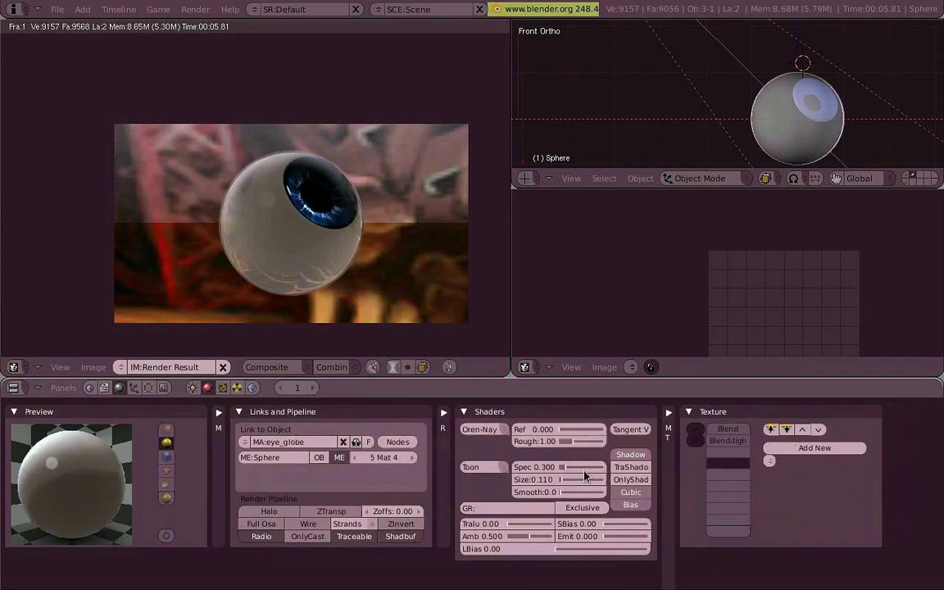
pyautogui.press('F12')
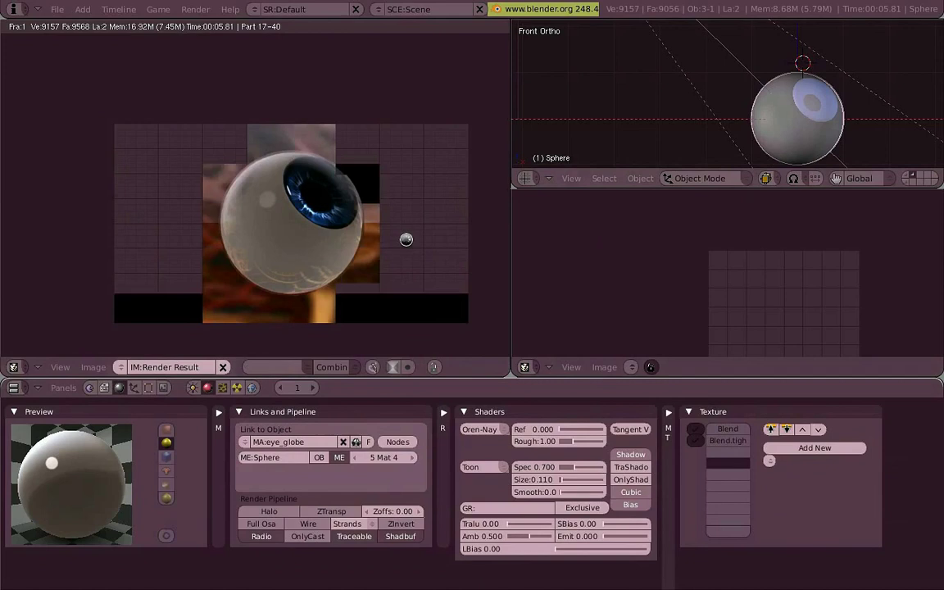
# Rotate the eyeball freely until the iris faces upward near the centre of the front view, and render it.
pyautogui.press('r')
pyautogui.press('r')
pyautogui.click(835, 98)
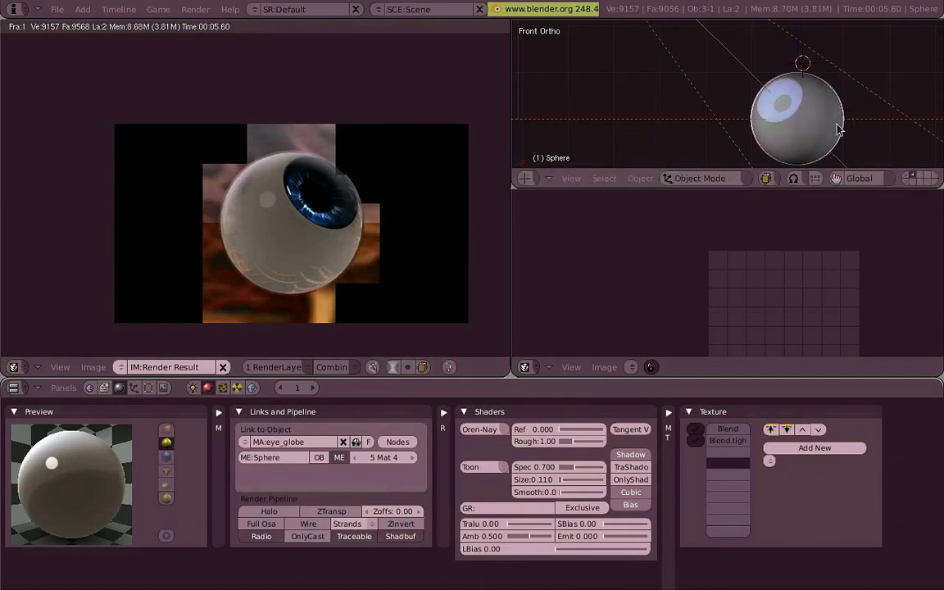
pyautogui.press('r')
pyautogui.press('r')
pyautogui.click(885, 119)
pyautogui.press('F12')
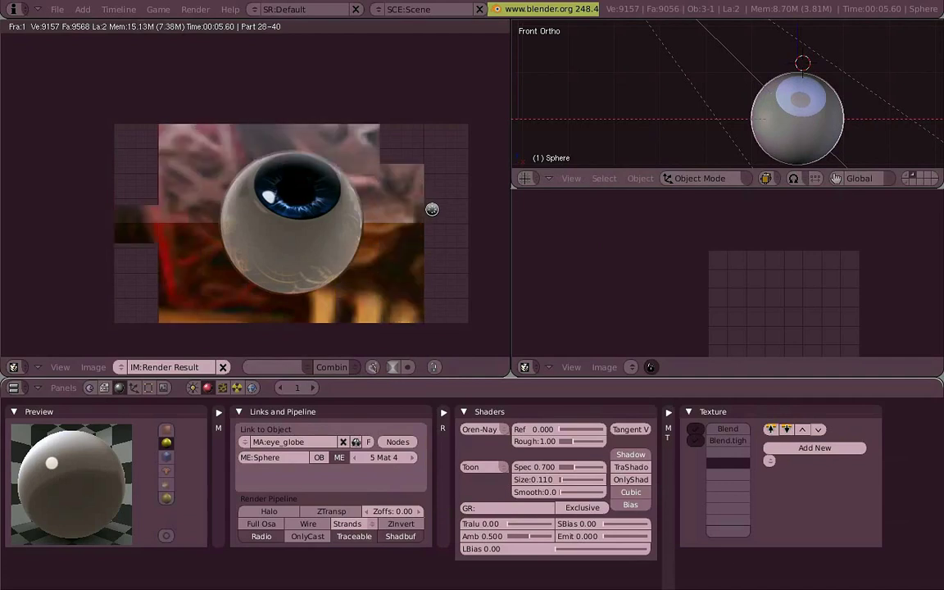
# Rotate the eyeball freely so the iris faces the lower left of the front view, and render it.
pyautogui.press('r')
pyautogui.press('r')
pyautogui.click(779, 134)
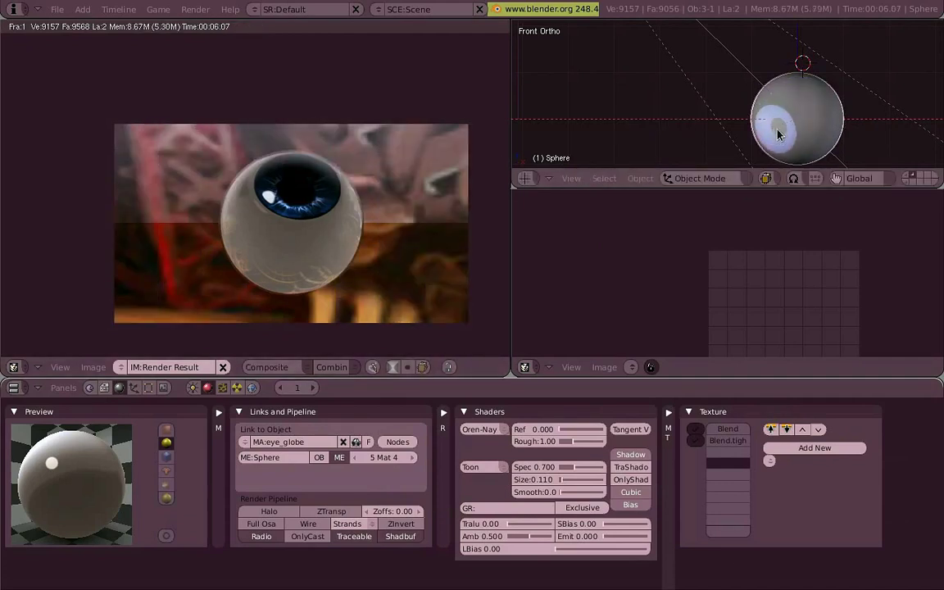
pyautogui.press('F12')
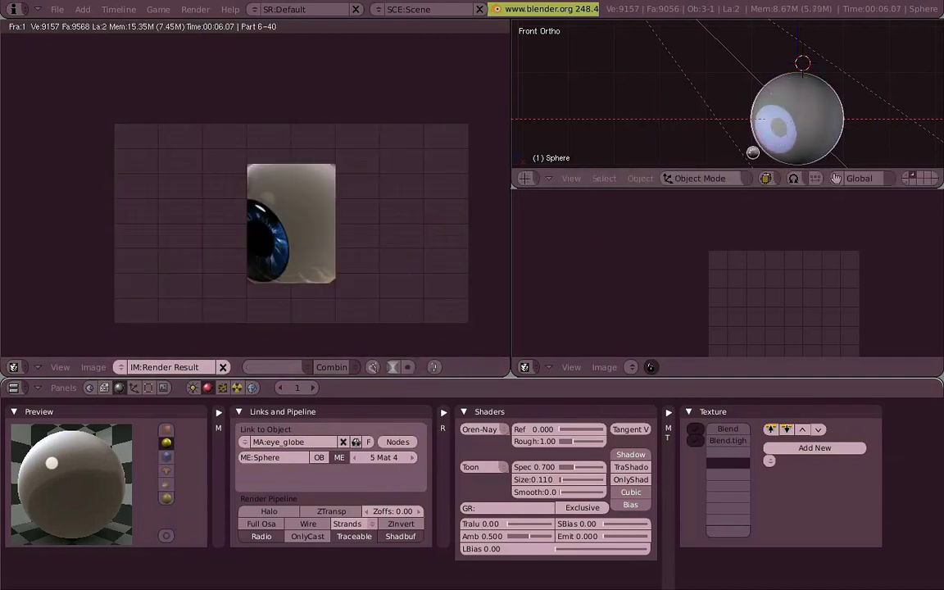
# Clear the eyeball's rotation, switch back to the eye_reflection material, and render the eye facing straight ahead.
pyautogui.hotkey('alt', 'r')
pyautogui.click(791, 124)
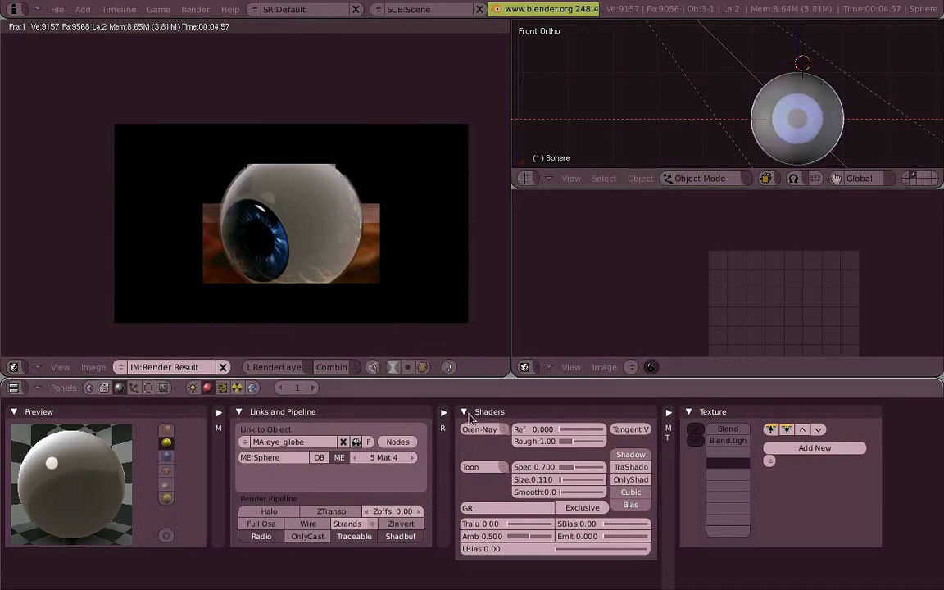
pyautogui.click(411, 457)
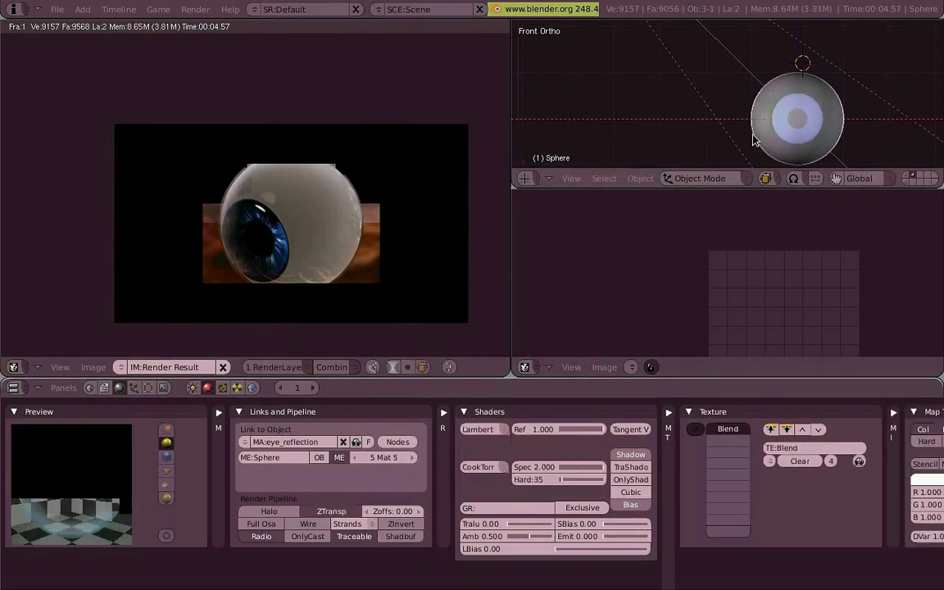
pyautogui.press('F12')
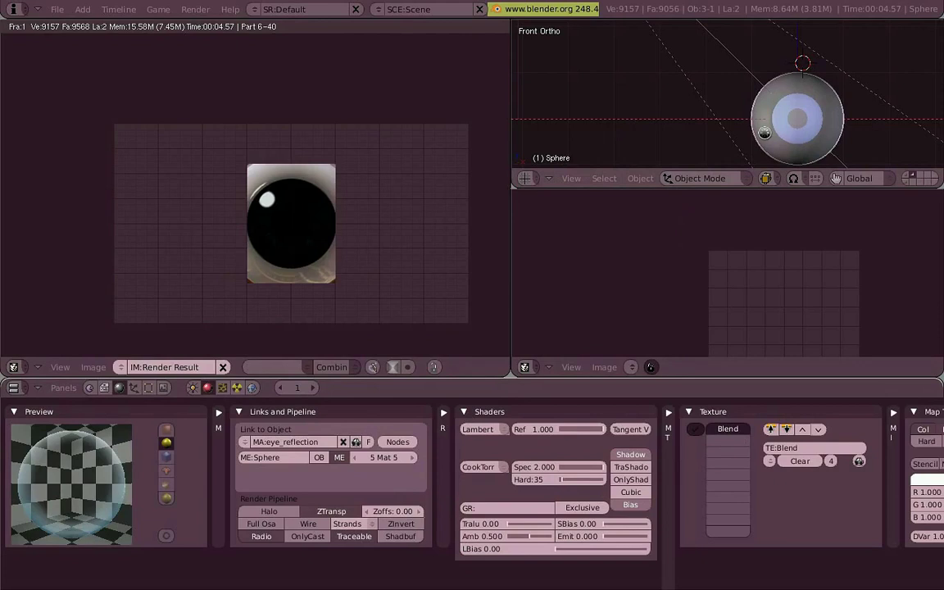
# Rotate the eyeball freely so the iris faces the upper left of the front view, rendering it from slightly different angles.
pyautogui.press('r')
pyautogui.press('r')
pyautogui.click(813, 116)
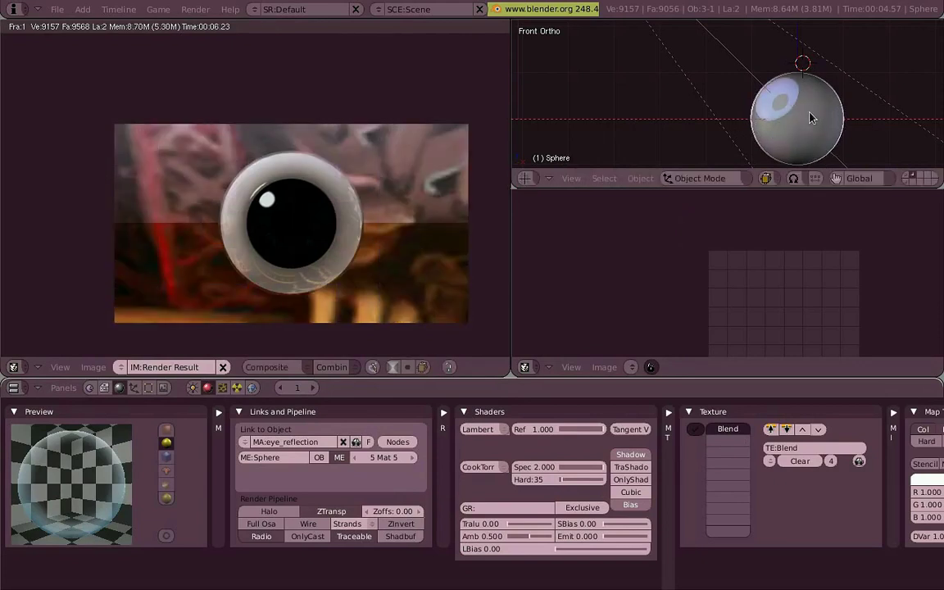
pyautogui.press('F12')
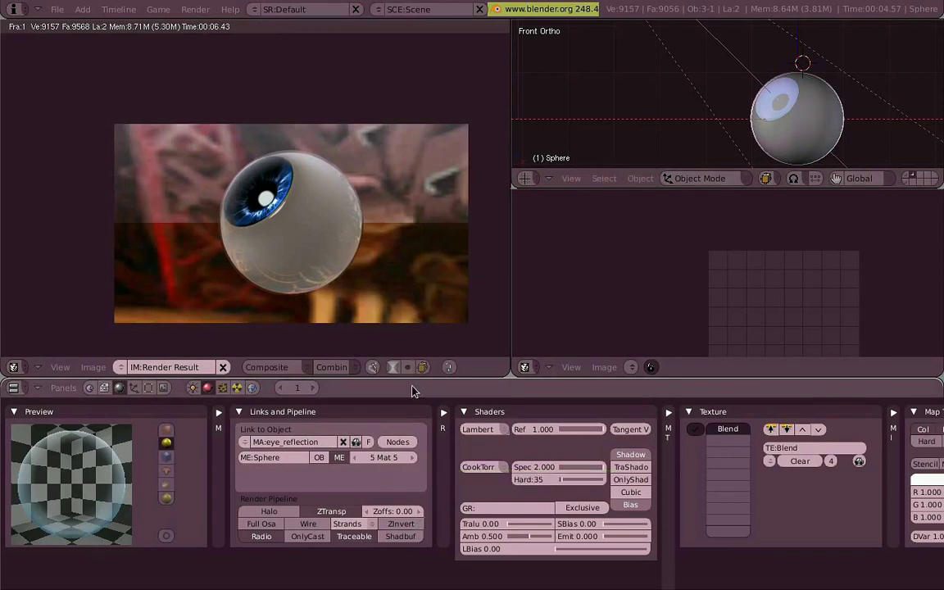
pyautogui.press('F12')
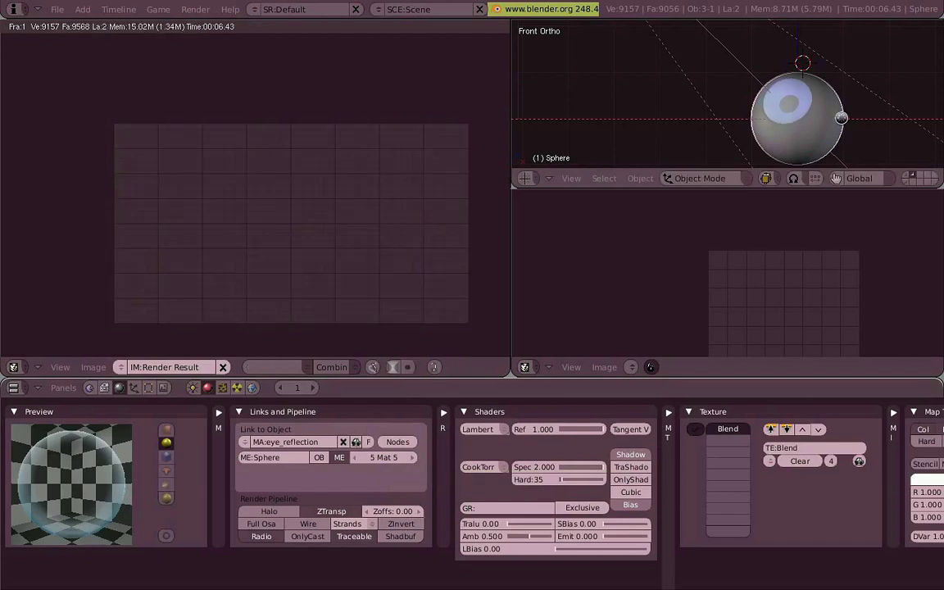